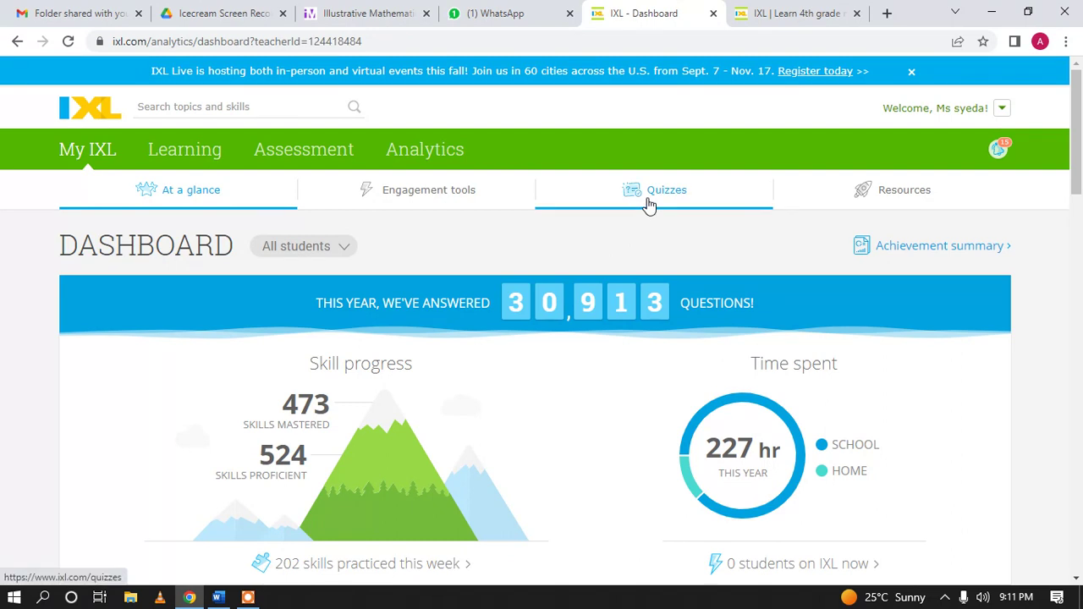
- Open the Quizzes page from My IXL and review its active, draft and past quizzes
{"action": "mouse_move", "coordinate": [102, 157]}
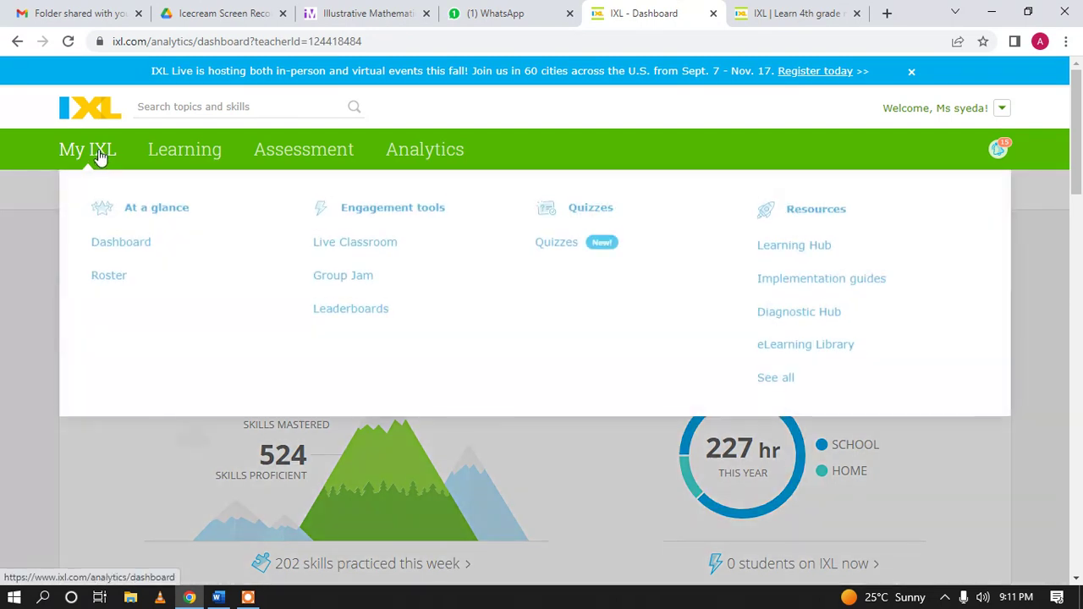
{"action": "left_click", "coordinate": [574, 252]}
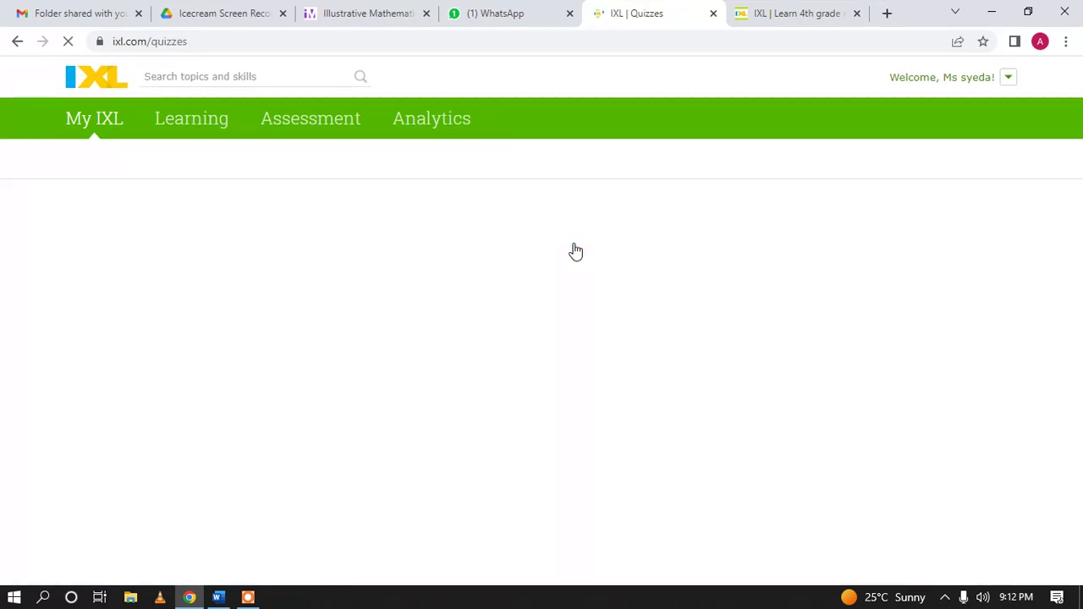
{"action": "scroll", "coordinate": [698, 454], "scroll_direction": "down", "scroll_amount": 5}
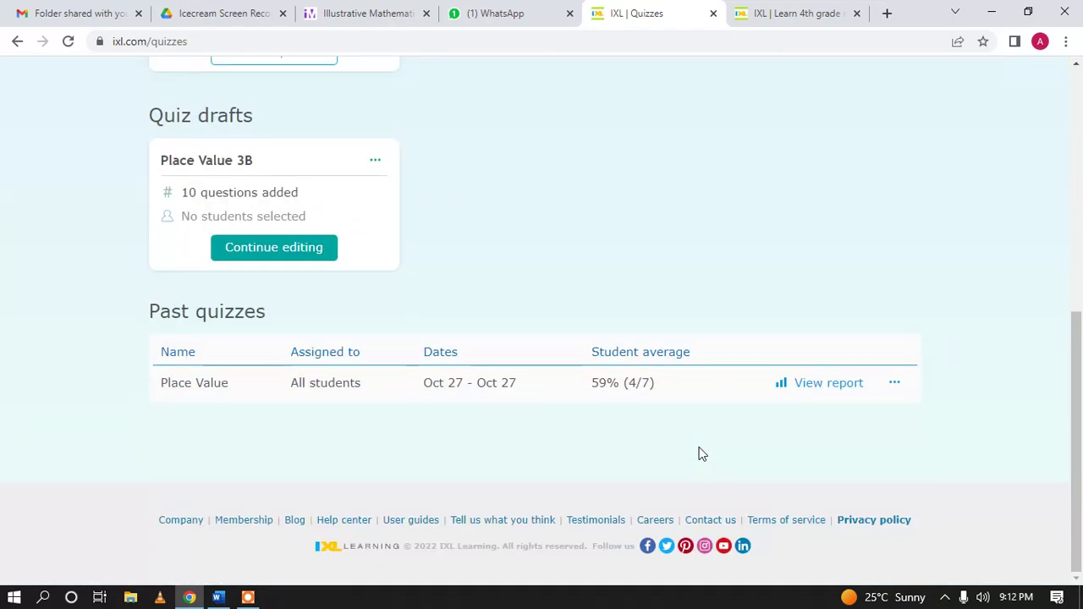
{"action": "scroll", "coordinate": [698, 455], "scroll_direction": "up", "scroll_amount": 3}
{"action": "scroll", "coordinate": [698, 454], "scroll_direction": "up", "scroll_amount": 3}
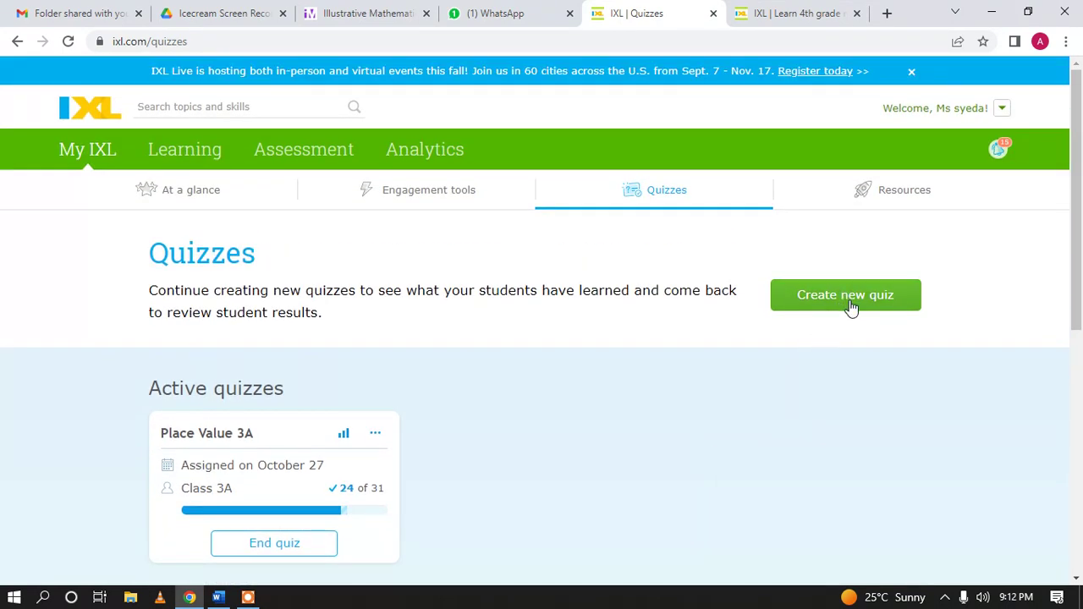
- Create a new quiz and name it 'Addition'
{"action": "left_click", "coordinate": [851, 309]}
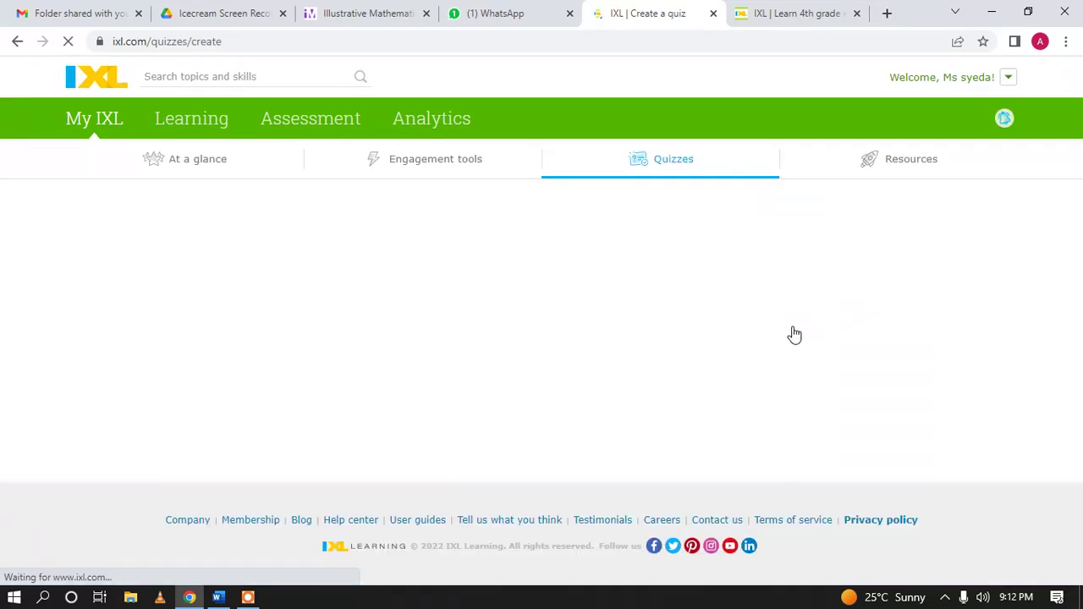
{"action": "scroll", "coordinate": [790, 329], "scroll_direction": "down", "scroll_amount": 1}
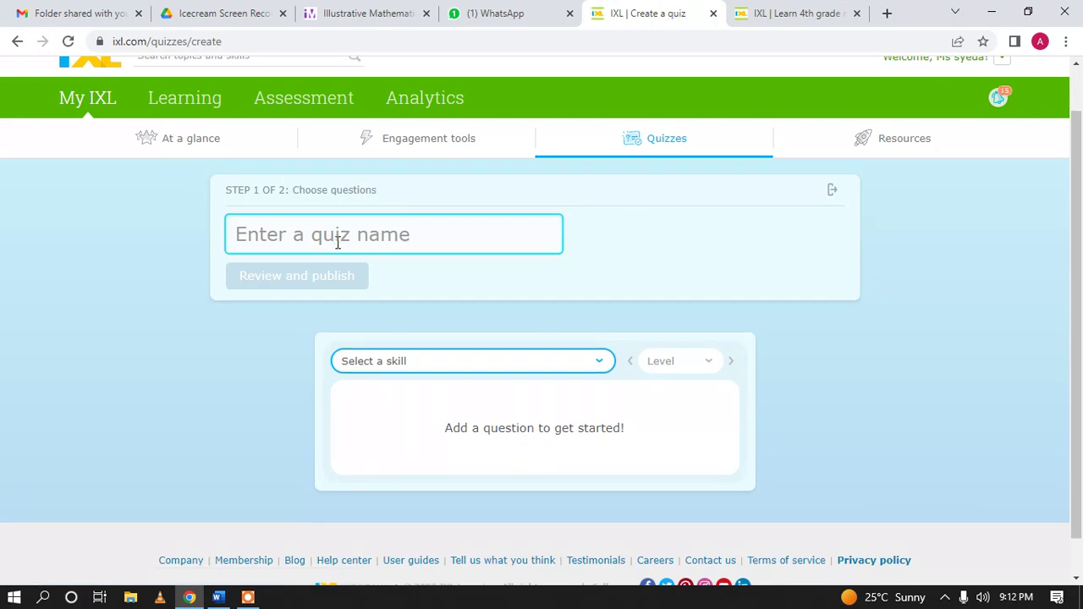
{"action": "type", "text": "Addition"}
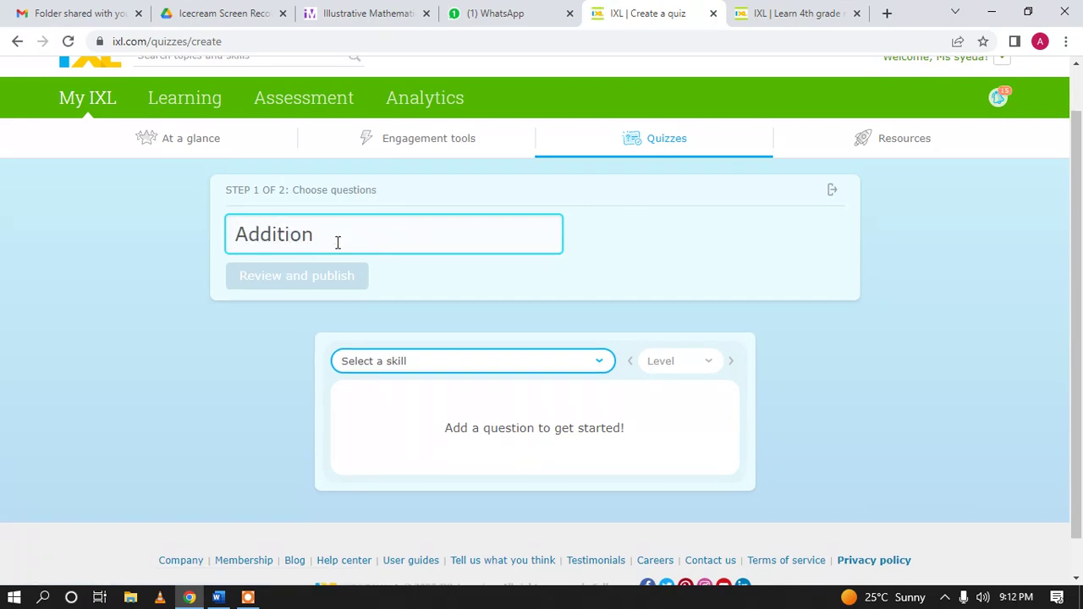
{"action": "scroll", "coordinate": [474, 368], "scroll_direction": "down", "scroll_amount": 1}
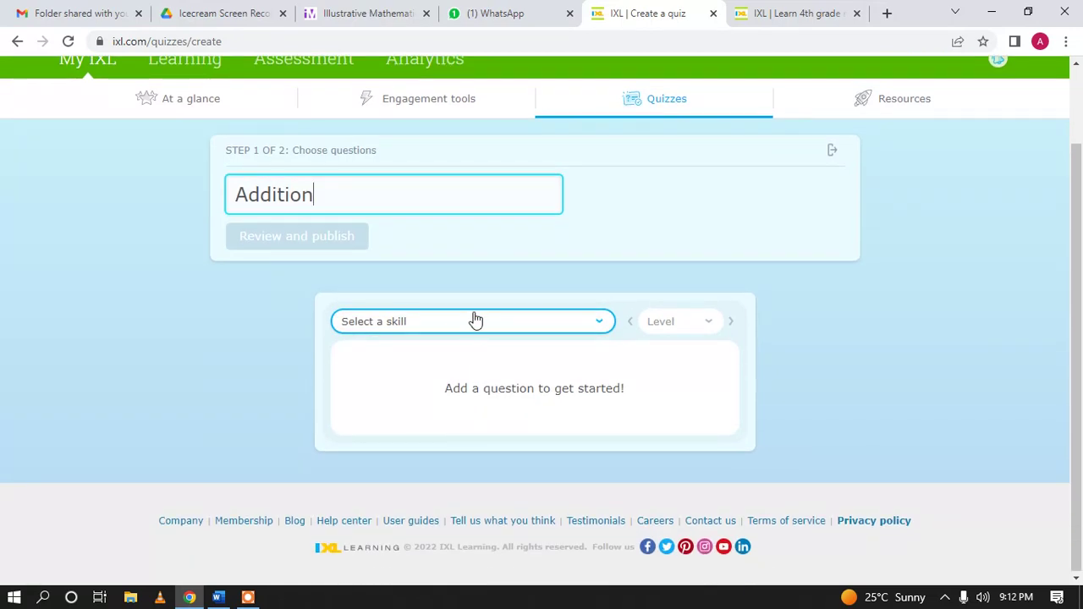
- Browse grade 3 'C. Addition' skills in the skill chooser, then close it without choosing
{"action": "left_click", "coordinate": [478, 327]}
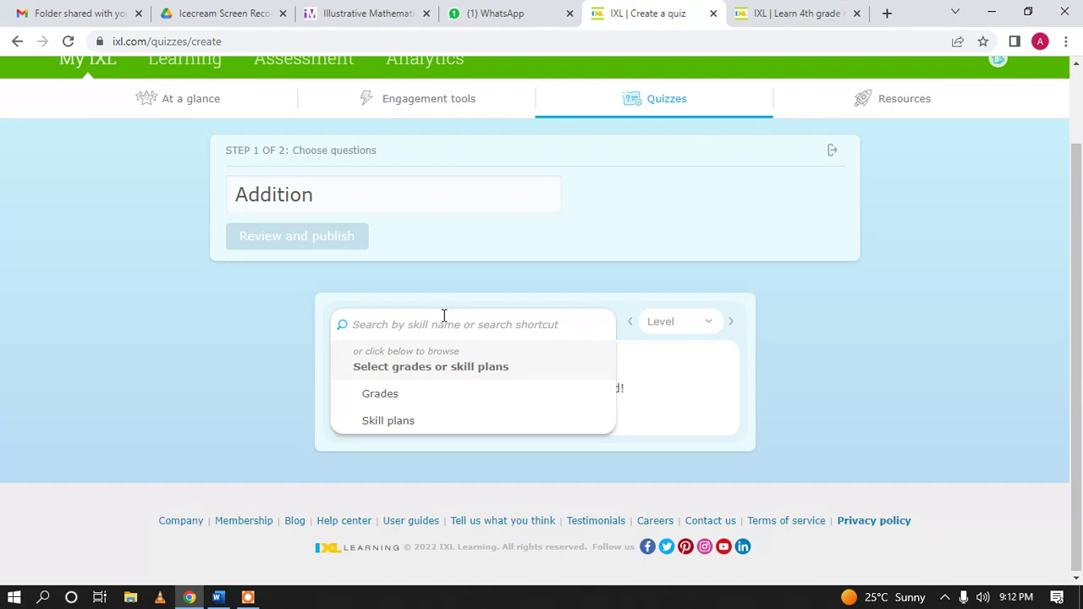
{"action": "left_click", "coordinate": [401, 403]}
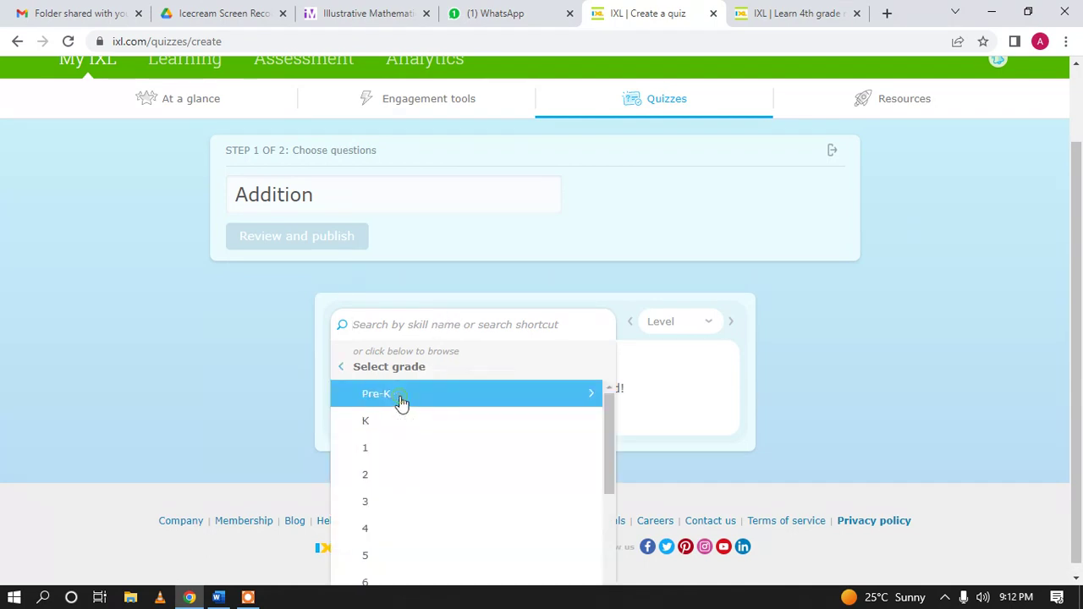
{"action": "left_click", "coordinate": [392, 503]}
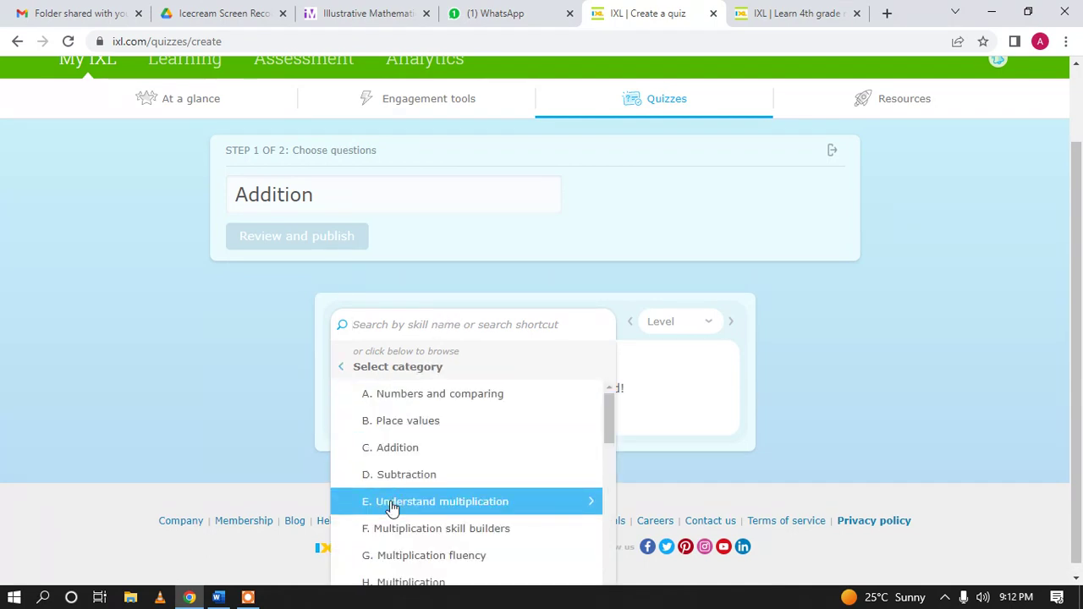
{"action": "left_click", "coordinate": [407, 449]}
{"action": "scroll", "coordinate": [407, 455], "scroll_direction": "down", "scroll_amount": 1}
{"action": "scroll", "coordinate": [407, 455], "scroll_direction": "up", "scroll_amount": 1}
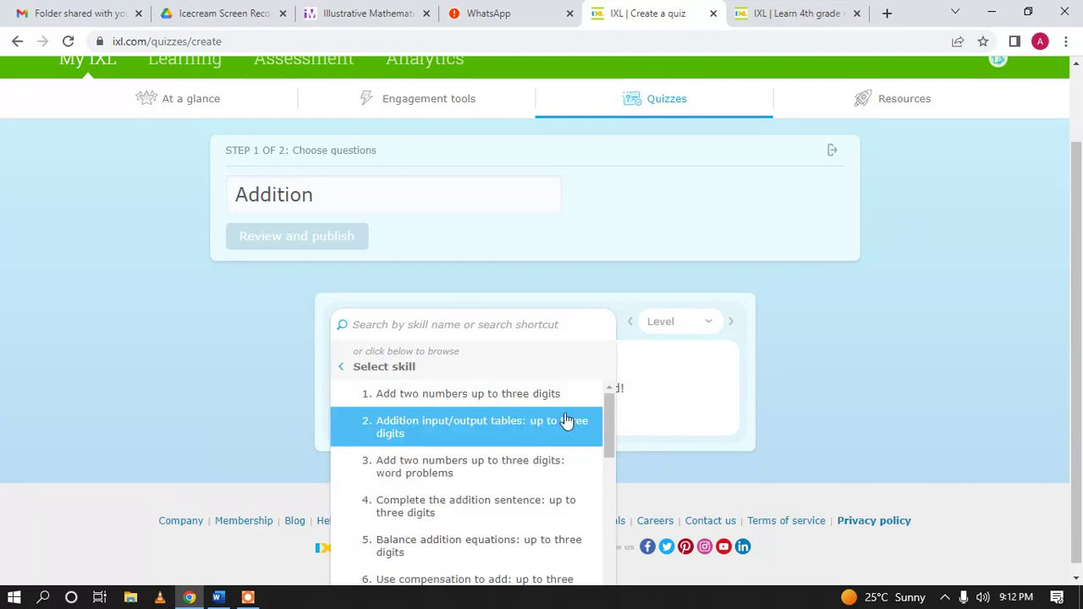
{"action": "left_click", "coordinate": [814, 375]}
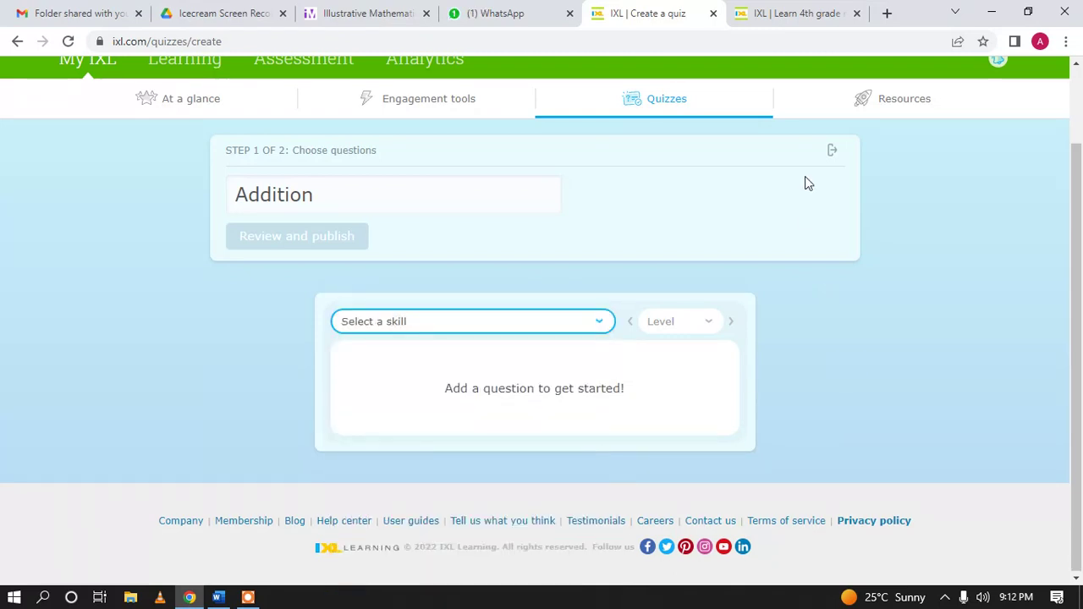
{"action": "left_click", "coordinate": [794, 22]}
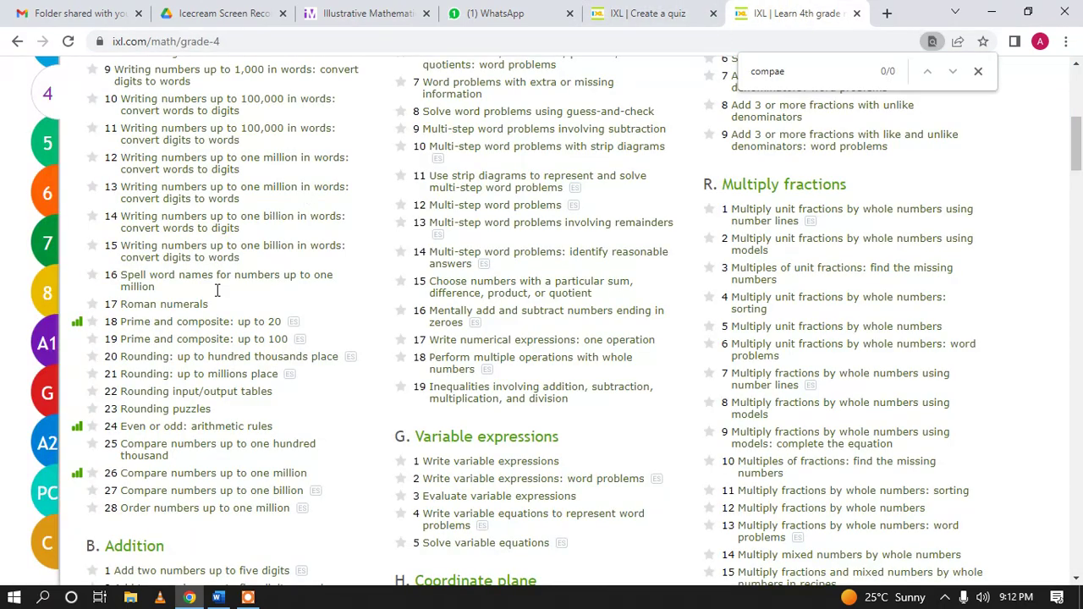
{"action": "scroll", "coordinate": [217, 290], "scroll_direction": "up", "scroll_amount": 4}
{"action": "scroll", "coordinate": [217, 290], "scroll_direction": "up", "scroll_amount": 1}
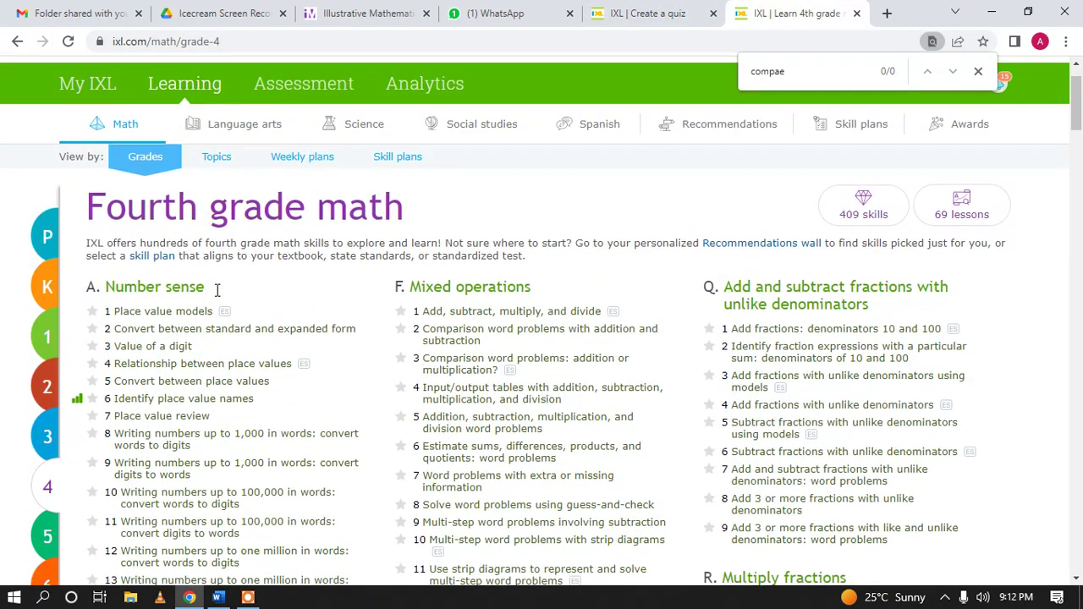
{"action": "scroll", "coordinate": [217, 290], "scroll_direction": "down", "scroll_amount": 3}
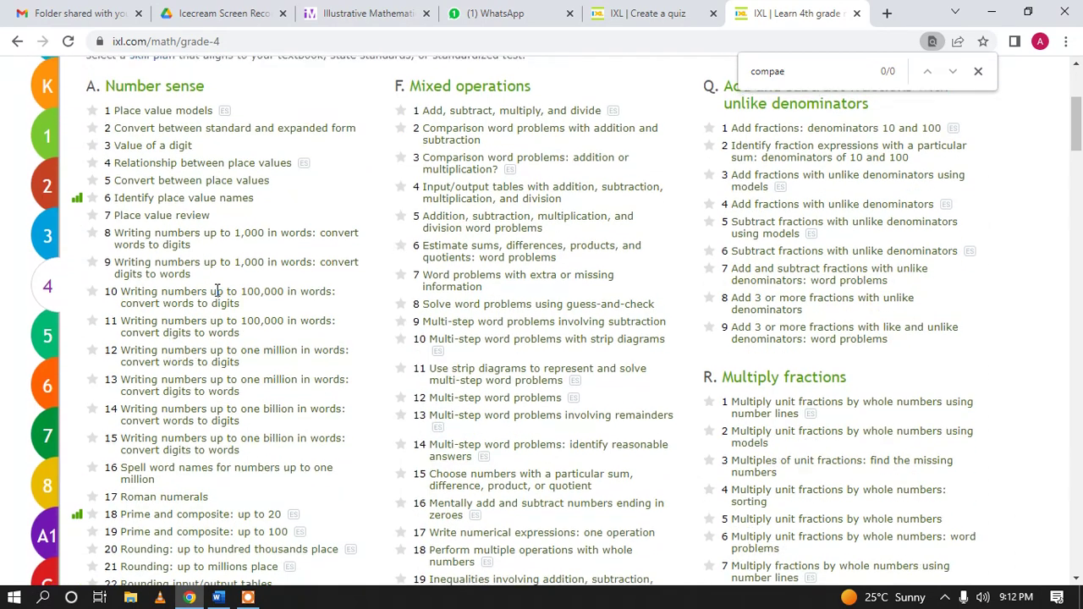
{"action": "scroll", "coordinate": [217, 290], "scroll_direction": "down", "scroll_amount": 8}
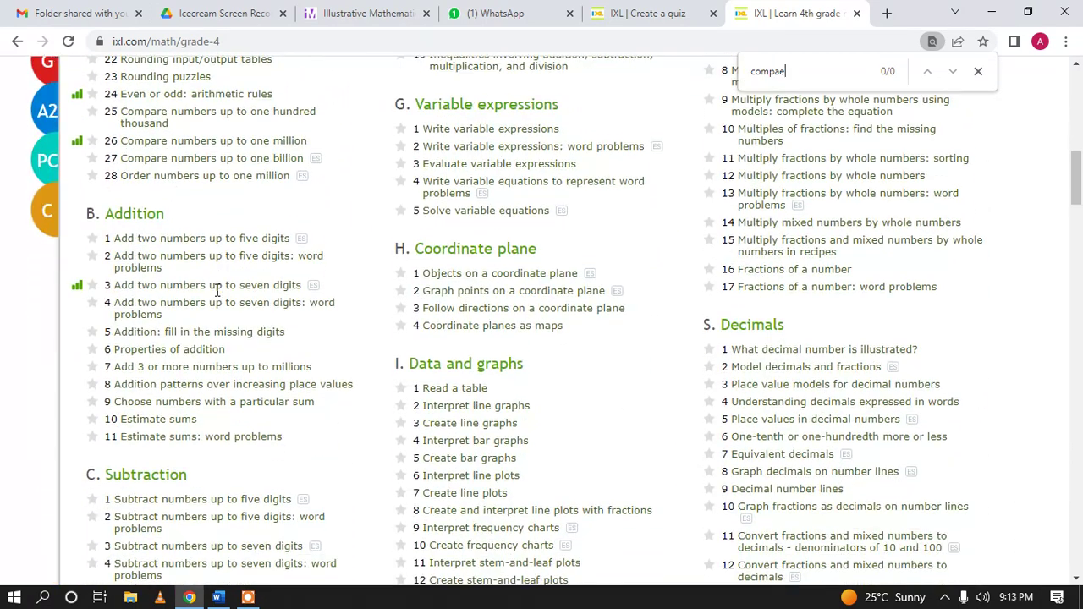
{"action": "mouse_move", "coordinate": [229, 240]}
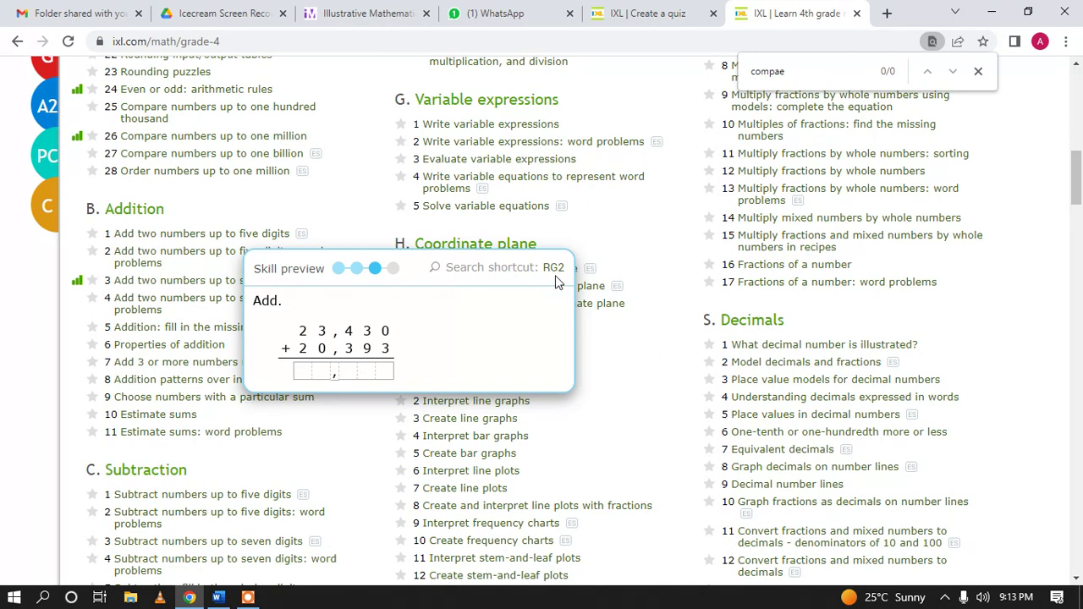
{"action": "left_click", "coordinate": [643, 14]}
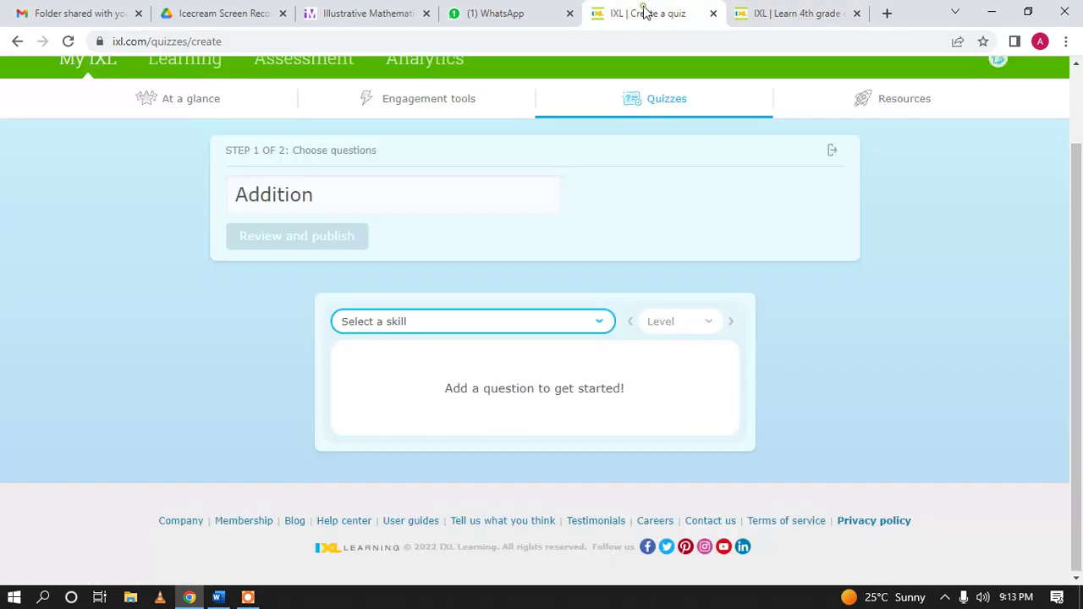
- Search 'rg2', pick skill 4-B.1, and add 3 questions at Level 3
{"action": "left_click", "coordinate": [470, 322]}
{"action": "type", "text": "rg2"}
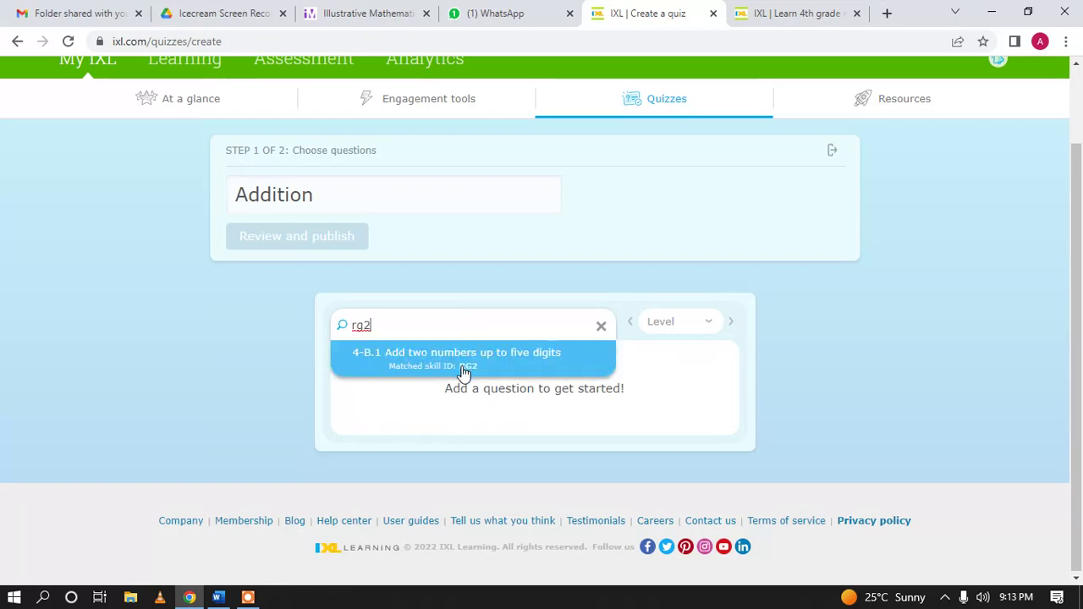
{"action": "left_click", "coordinate": [463, 372]}
{"action": "scroll", "coordinate": [928, 387], "scroll_direction": "down", "scroll_amount": 1}
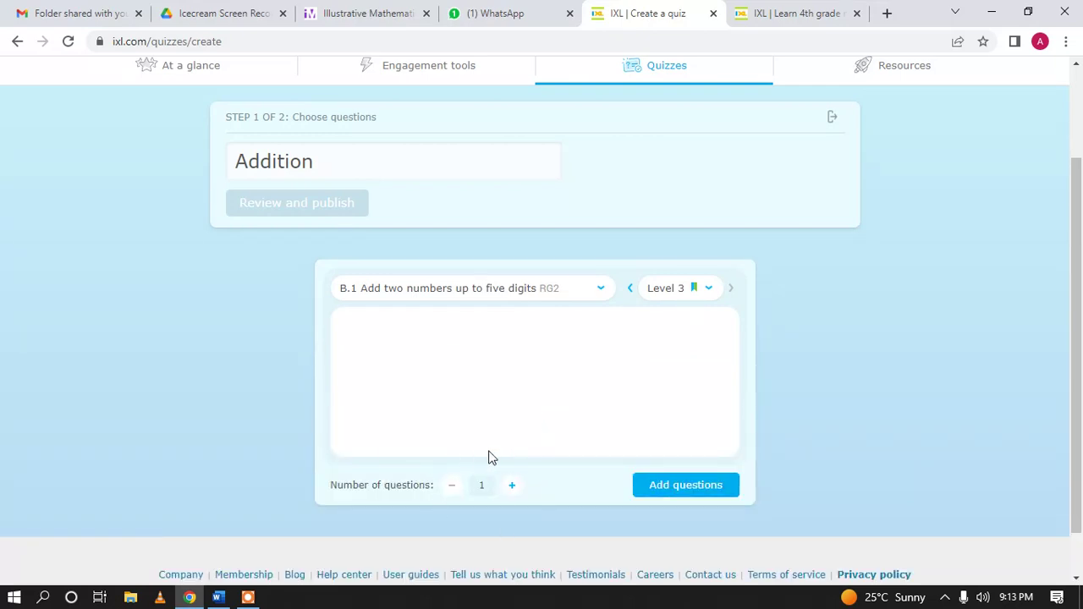
{"action": "left_click", "coordinate": [513, 486]}
{"action": "left_click", "coordinate": [710, 292]}
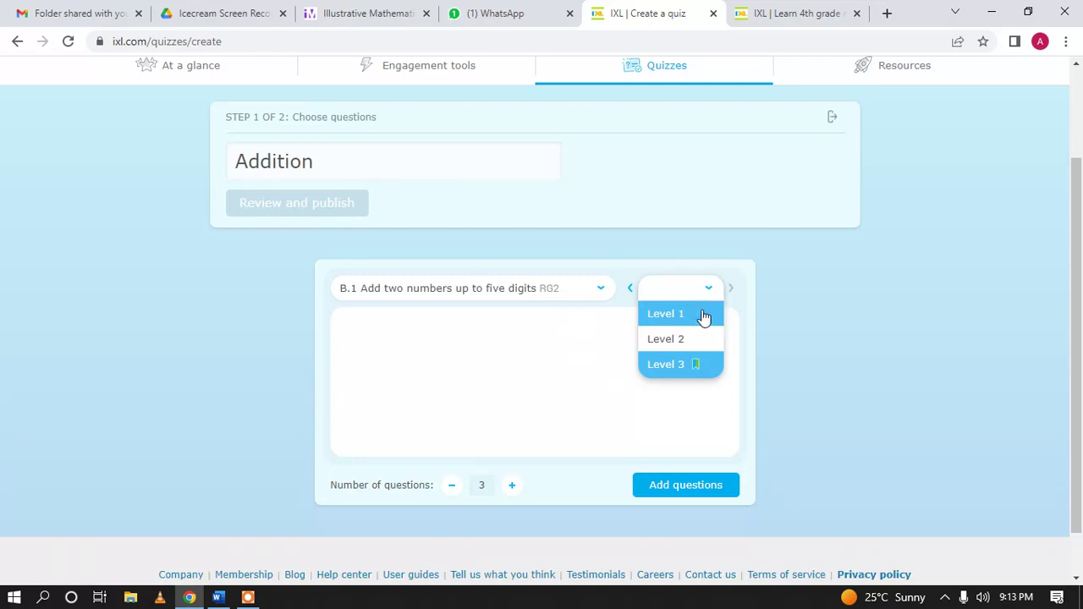
{"action": "left_click", "coordinate": [692, 418]}
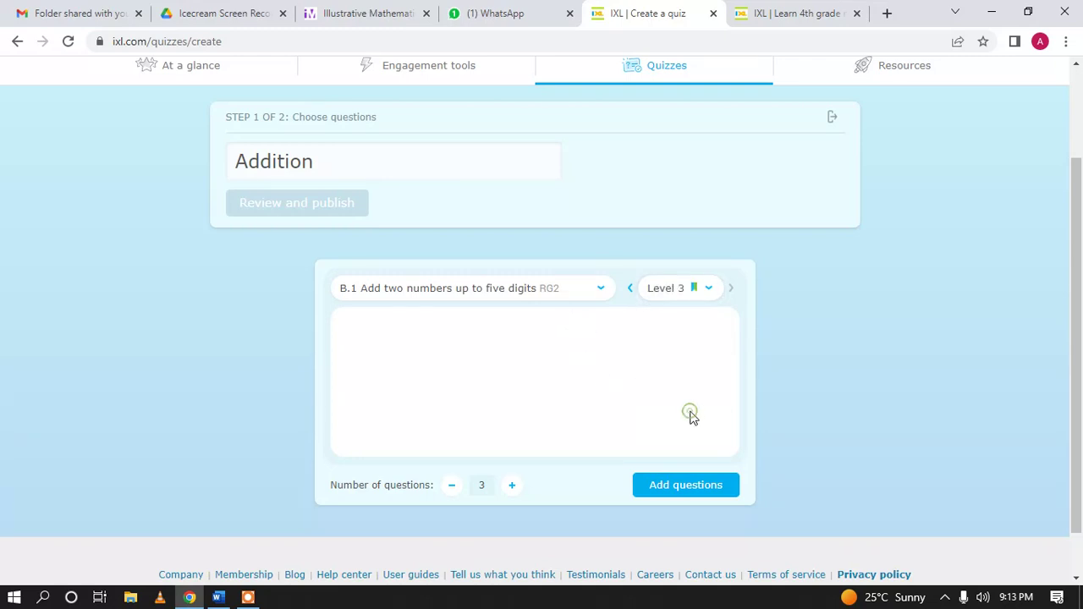
{"action": "left_click", "coordinate": [690, 487]}
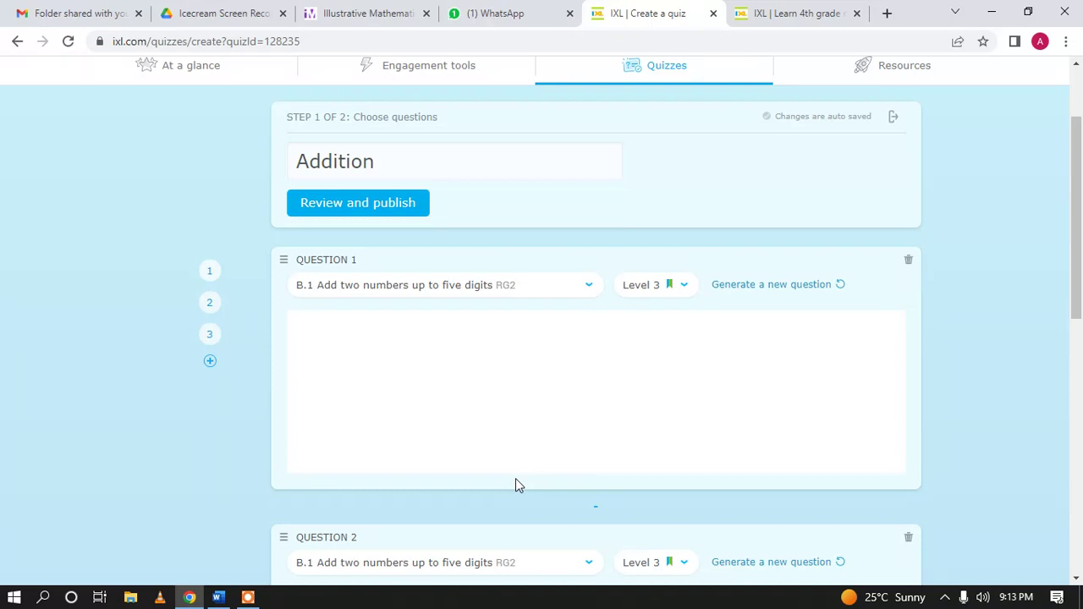
- Set question 1 to Level 1 and question 2 to Level 2
{"action": "scroll", "coordinate": [515, 484], "scroll_direction": "down", "scroll_amount": 2}
{"action": "scroll", "coordinate": [516, 484], "scroll_direction": "up", "scroll_amount": 1}
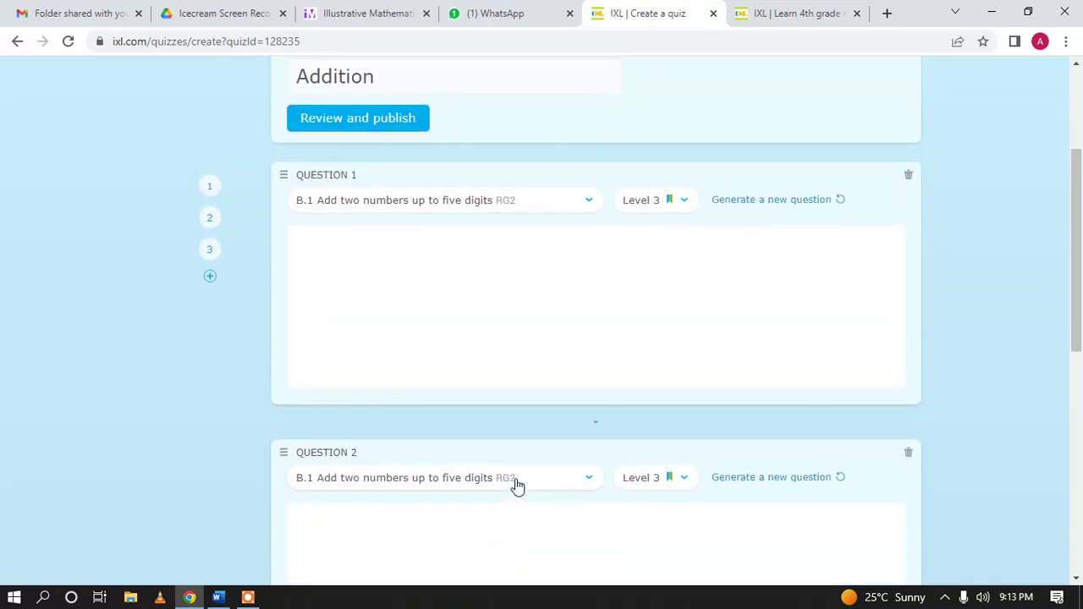
{"action": "left_click", "coordinate": [647, 208]}
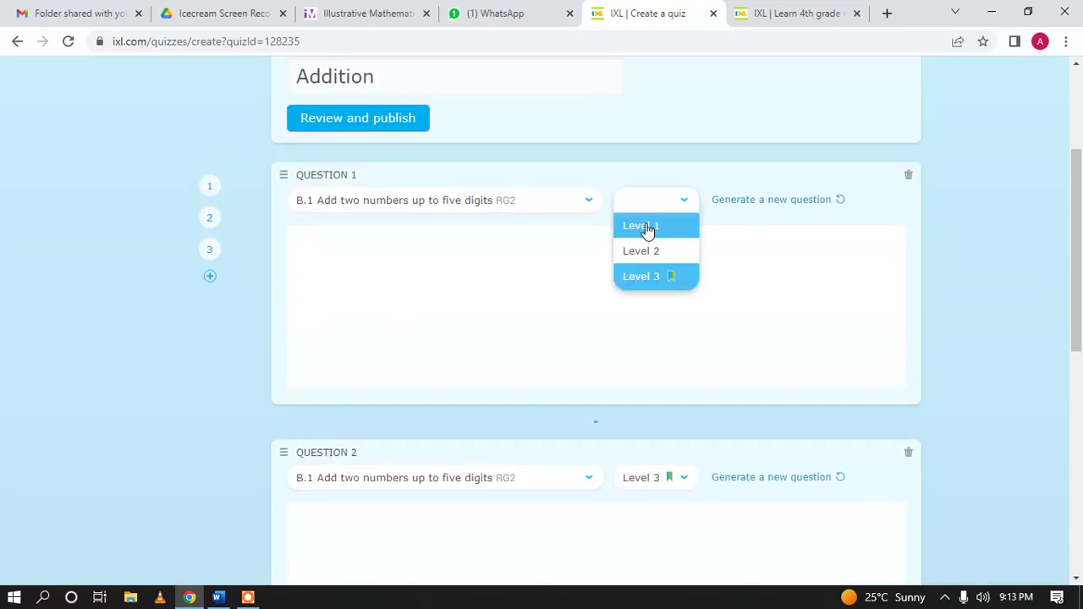
{"action": "left_click", "coordinate": [646, 226]}
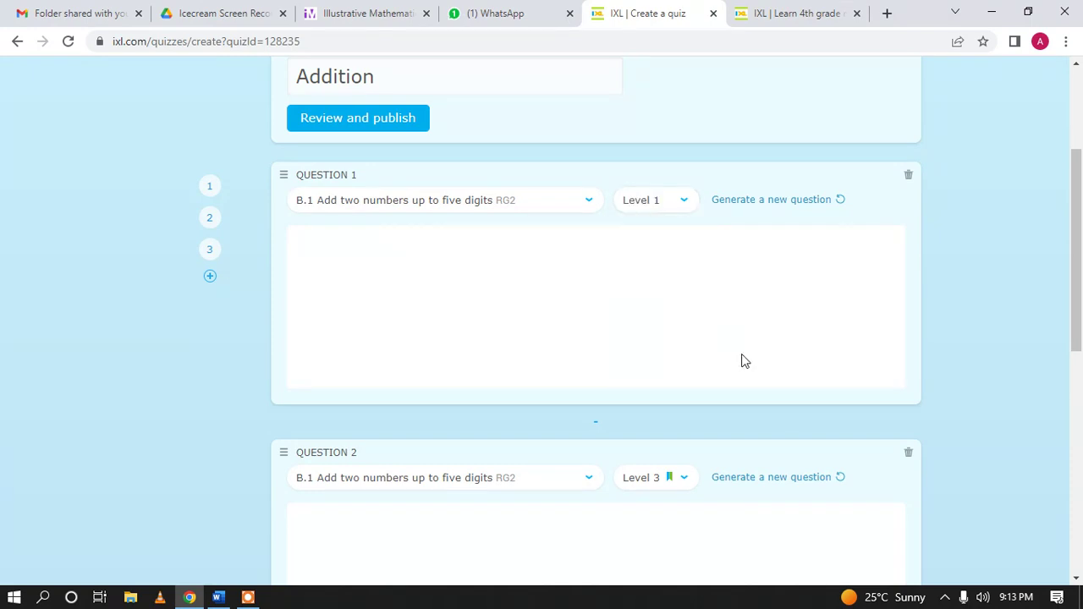
{"action": "scroll", "coordinate": [741, 355], "scroll_direction": "down", "scroll_amount": 2}
{"action": "left_click", "coordinate": [672, 347]}
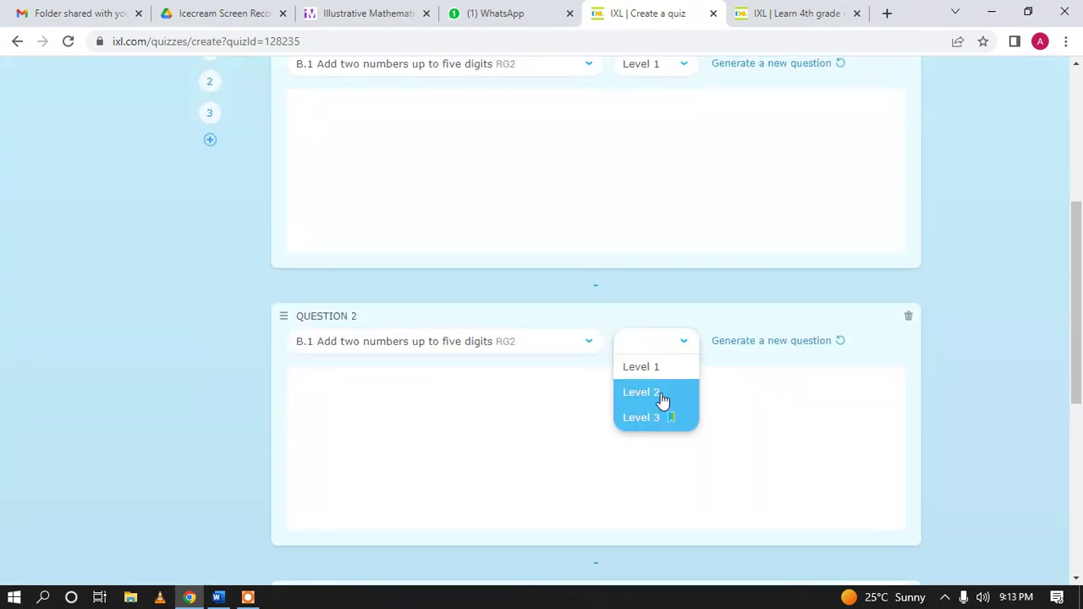
{"action": "left_click", "coordinate": [662, 402]}
- Regenerate question 1, giving the new problem 2,785 + 1,408
{"action": "scroll", "coordinate": [749, 473], "scroll_direction": "down", "scroll_amount": 5}
{"action": "scroll", "coordinate": [749, 473], "scroll_direction": "up", "scroll_amount": 4}
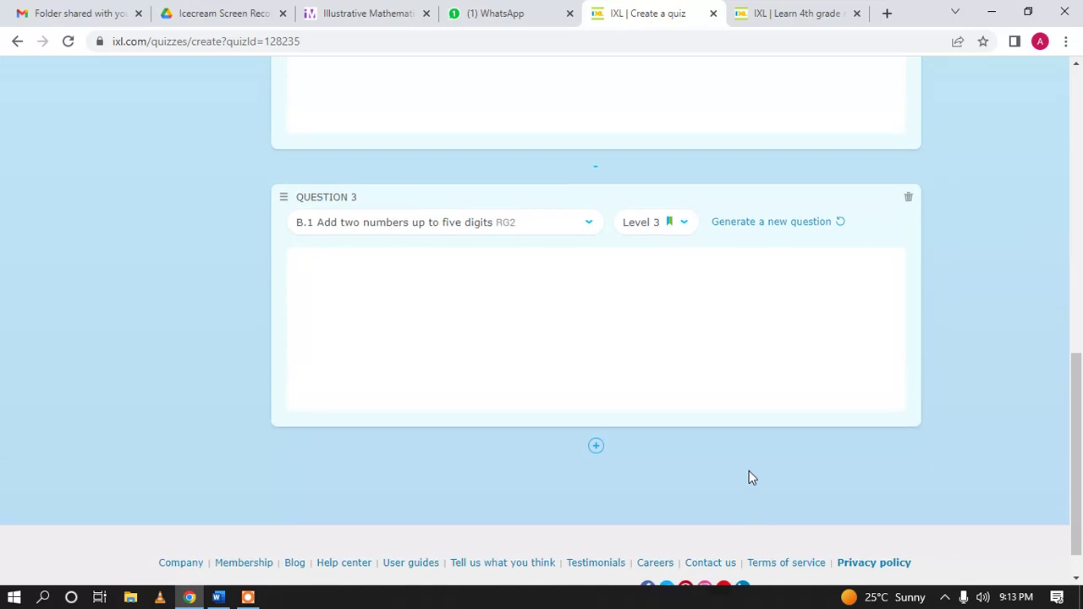
{"action": "scroll", "coordinate": [750, 479], "scroll_direction": "up", "scroll_amount": 3}
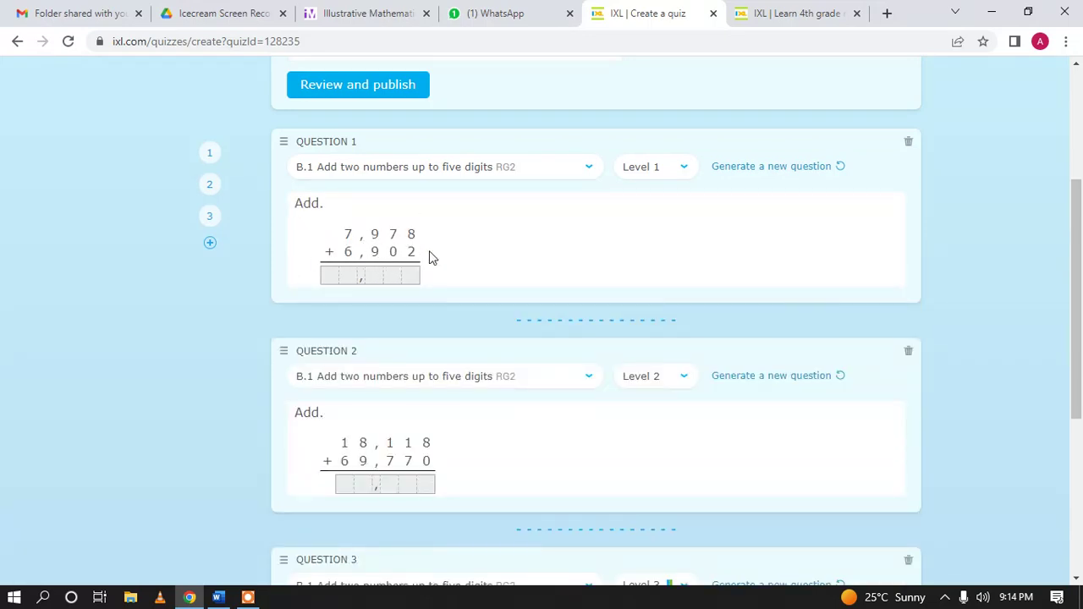
{"action": "left_click", "coordinate": [754, 170]}
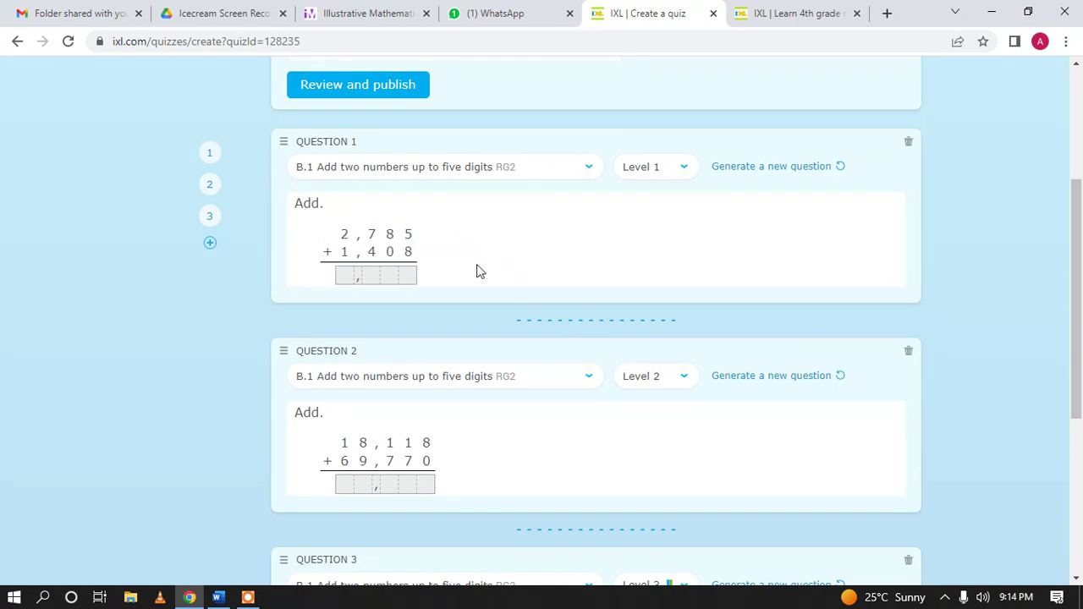
- Drag question 2 and drop it back in its original position
{"action": "scroll", "coordinate": [477, 271], "scroll_direction": "down", "scroll_amount": 1}
{"action": "scroll", "coordinate": [476, 271], "scroll_direction": "up", "scroll_amount": 1}
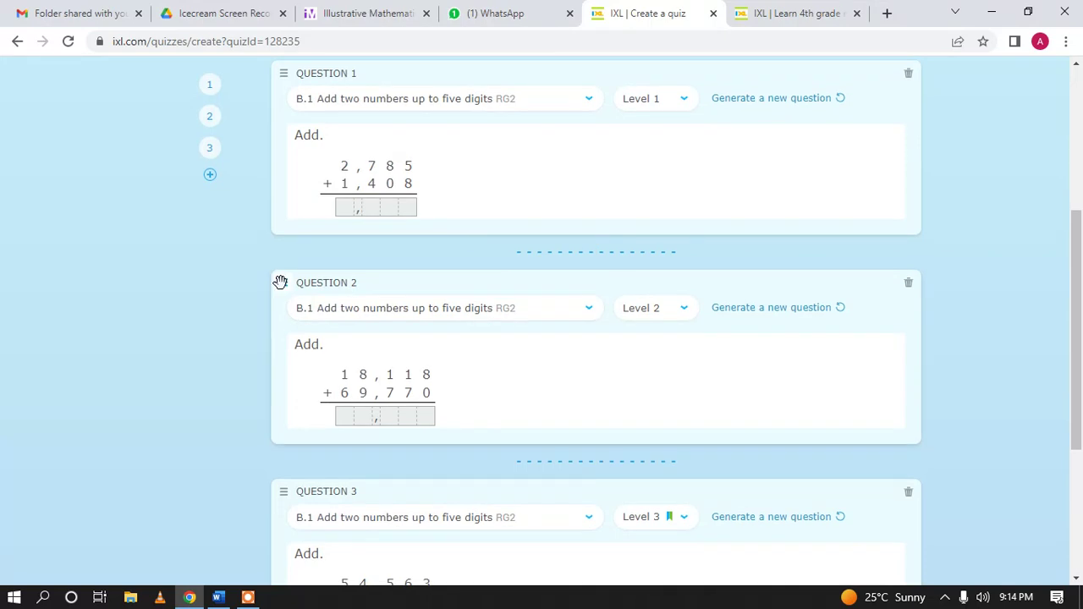
{"action": "left_click_drag", "start_coordinate": [284, 283], "coordinate": [283, 270]}
{"action": "scroll", "coordinate": [832, 375], "scroll_direction": "down", "scroll_amount": 3}
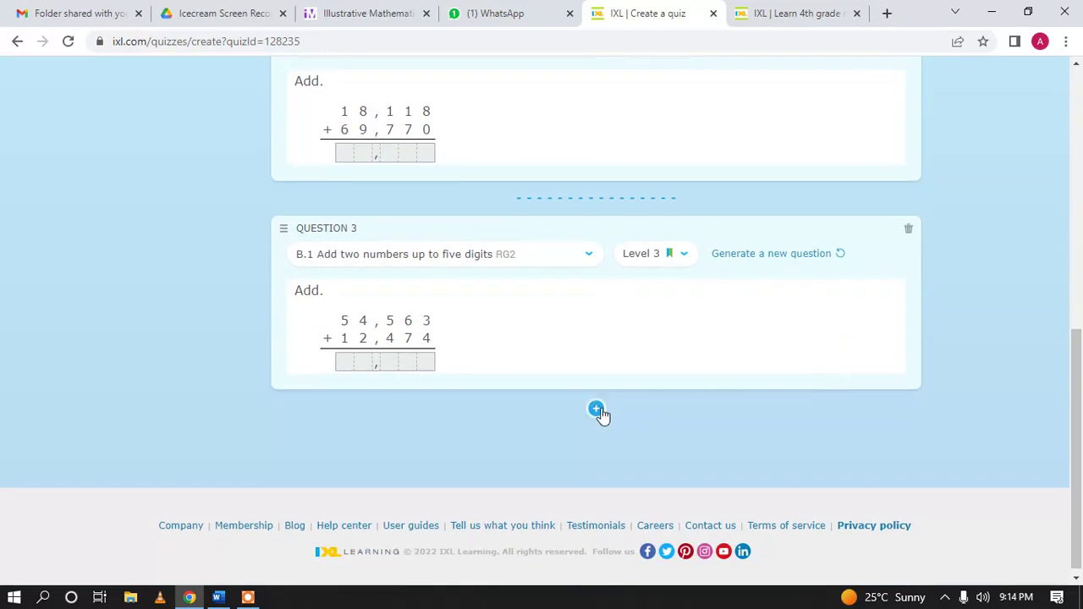
- Add 2 questions from skill B.2 'Add two numbers up to five digits: word problems'
{"action": "left_click", "coordinate": [596, 411]}
{"action": "scroll", "coordinate": [667, 500], "scroll_direction": "down", "scroll_amount": 2}
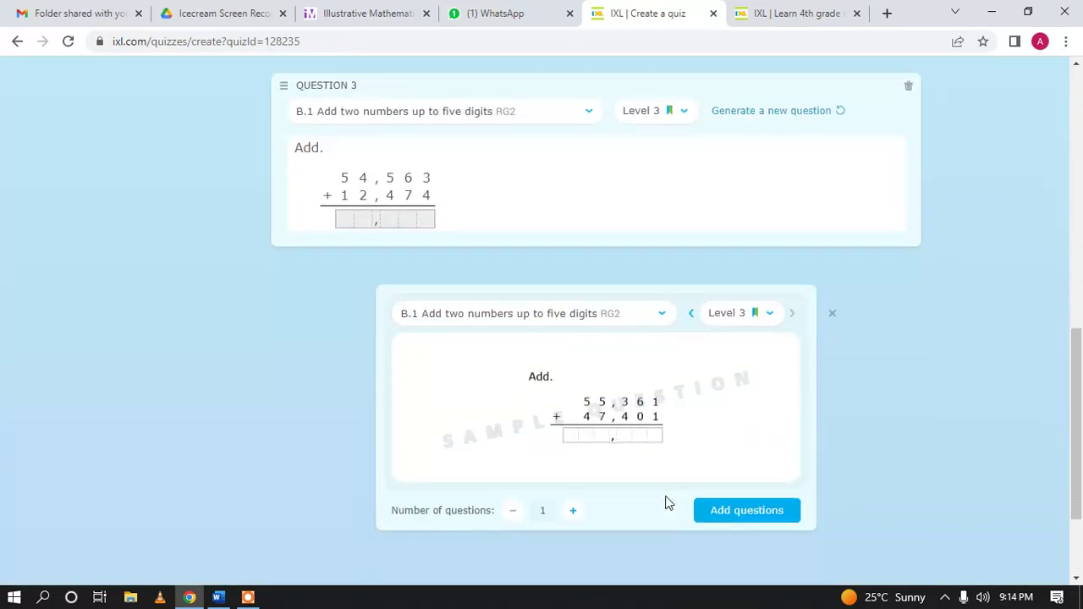
{"action": "left_click", "coordinate": [662, 301]}
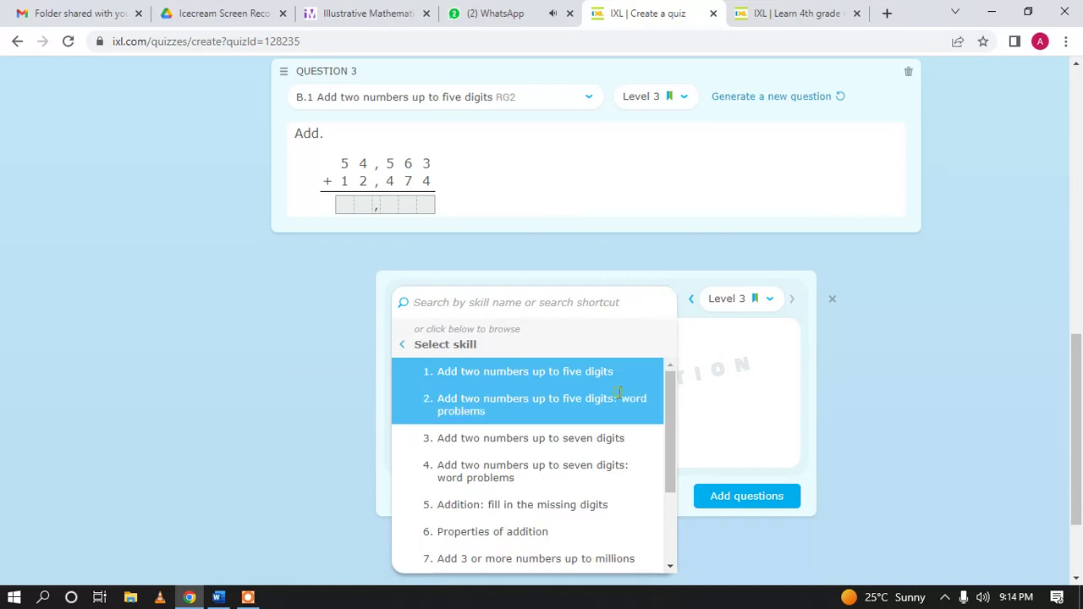
{"action": "left_click", "coordinate": [618, 400]}
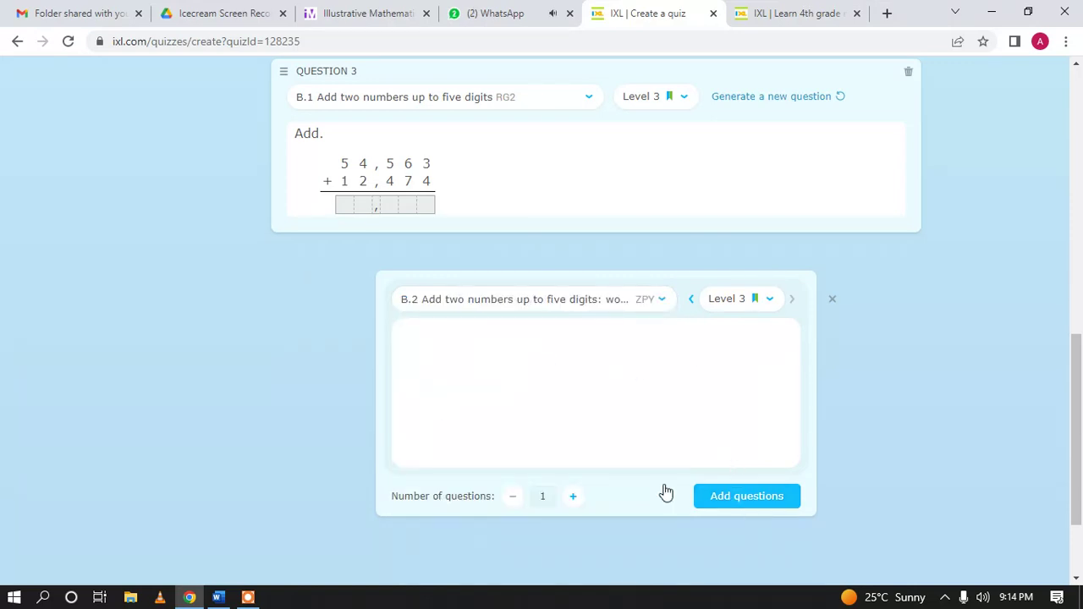
{"action": "left_click", "coordinate": [572, 498]}
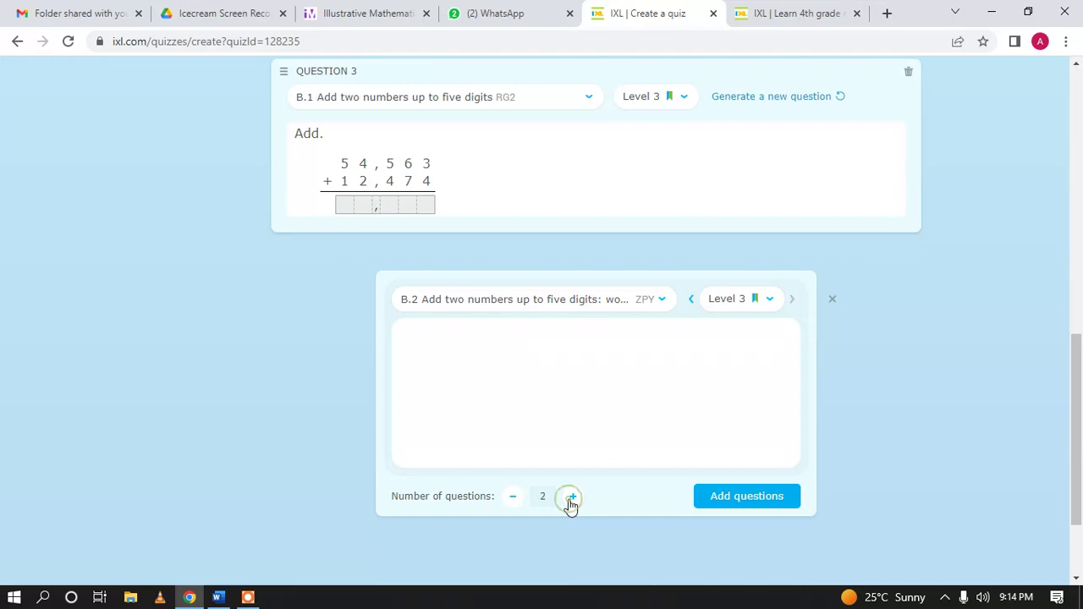
{"action": "left_click", "coordinate": [732, 501]}
{"action": "left_click", "coordinate": [771, 496]}
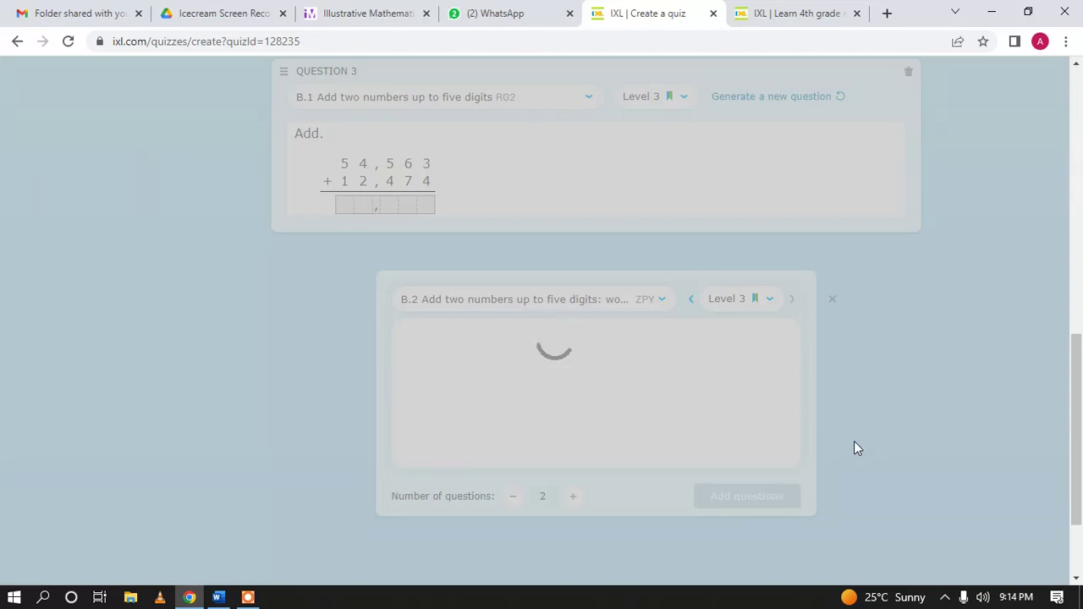
- Submit the two B.2 word-problem questions once more so the review step loads
{"action": "scroll", "coordinate": [854, 448], "scroll_direction": "down", "scroll_amount": 1}
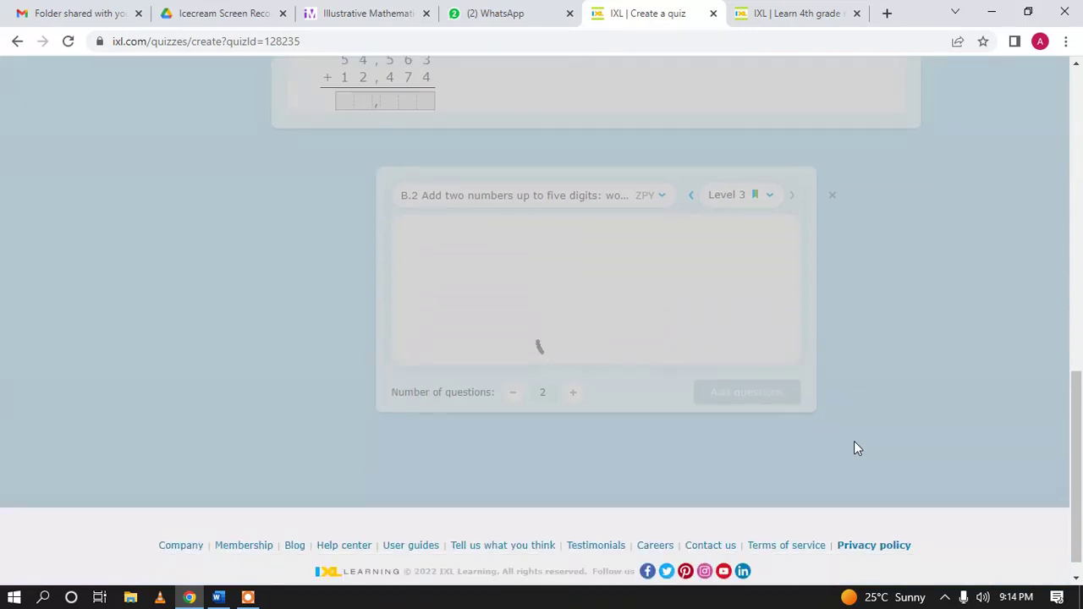
{"action": "scroll", "coordinate": [853, 448], "scroll_direction": "up", "scroll_amount": 1}
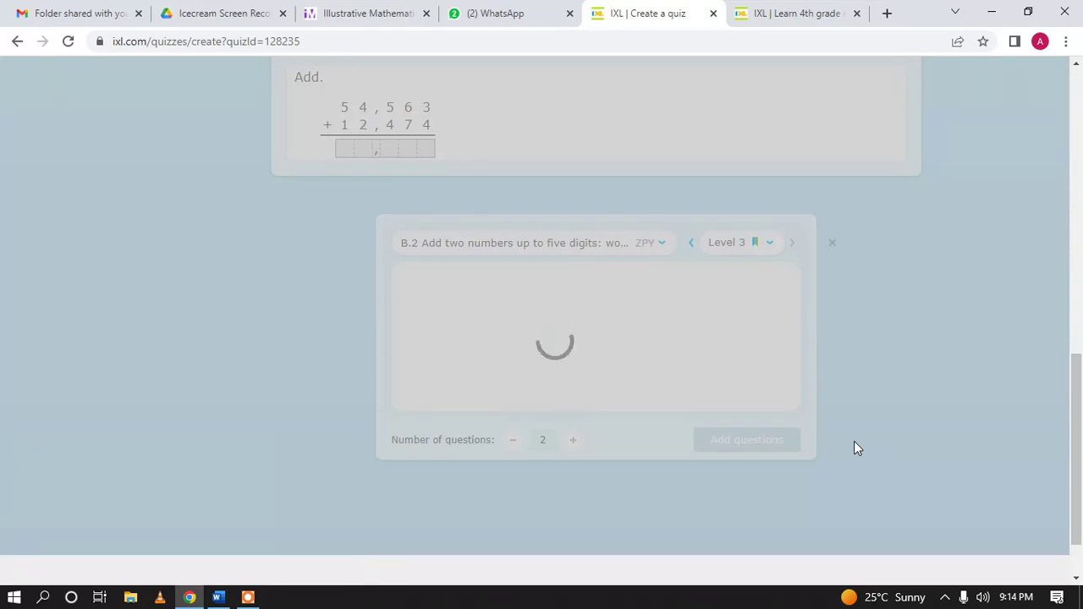
{"action": "scroll", "coordinate": [855, 446], "scroll_direction": "up", "scroll_amount": 6}
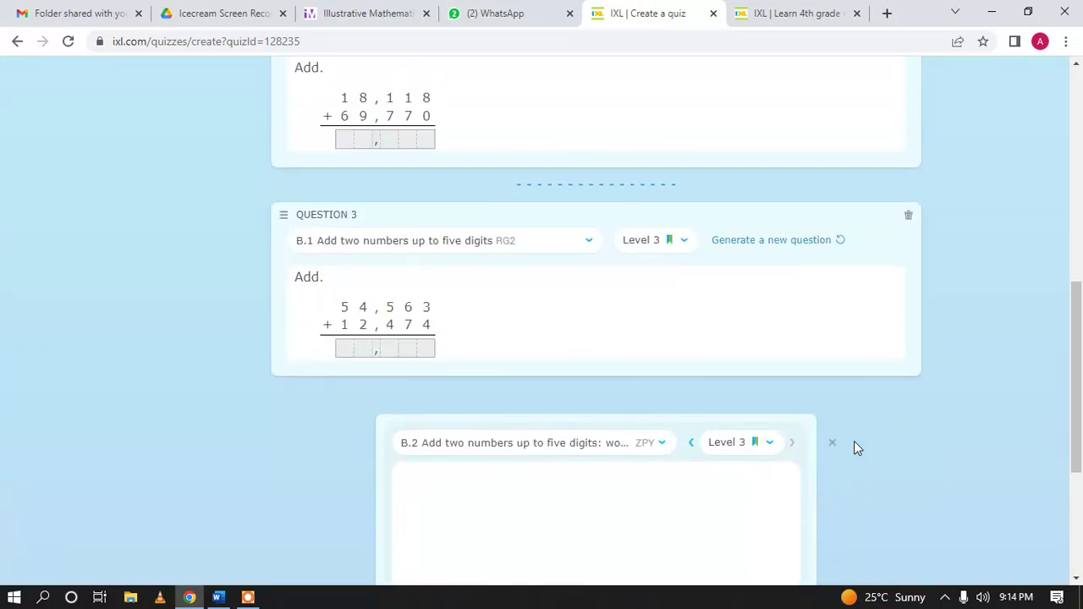
{"action": "scroll", "coordinate": [855, 447], "scroll_direction": "down", "scroll_amount": 4}
{"action": "scroll", "coordinate": [853, 444], "scroll_direction": "down", "scroll_amount": 2}
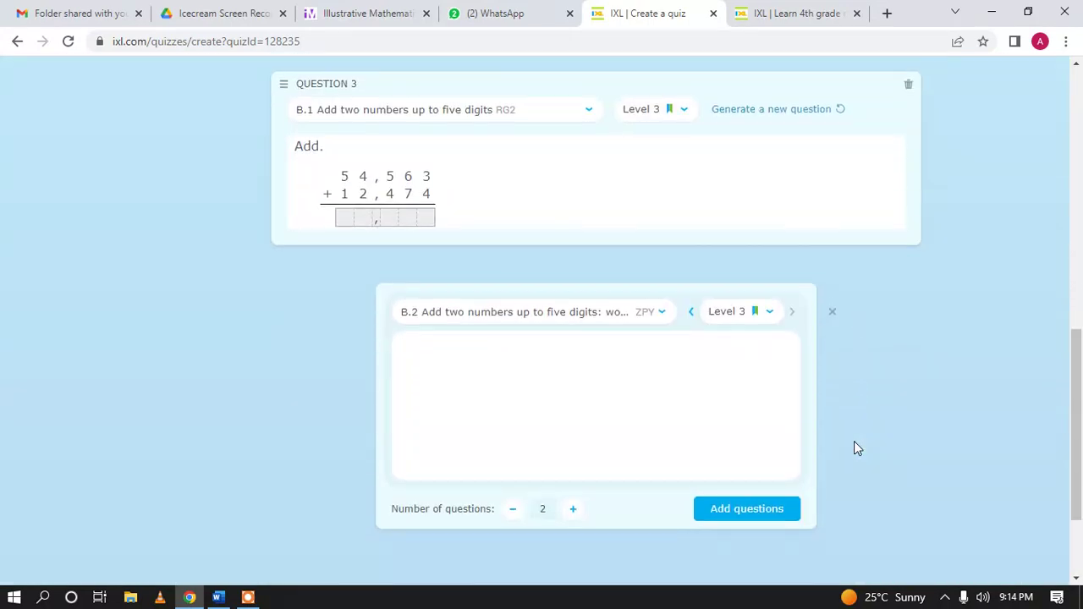
{"action": "left_click", "coordinate": [776, 508]}
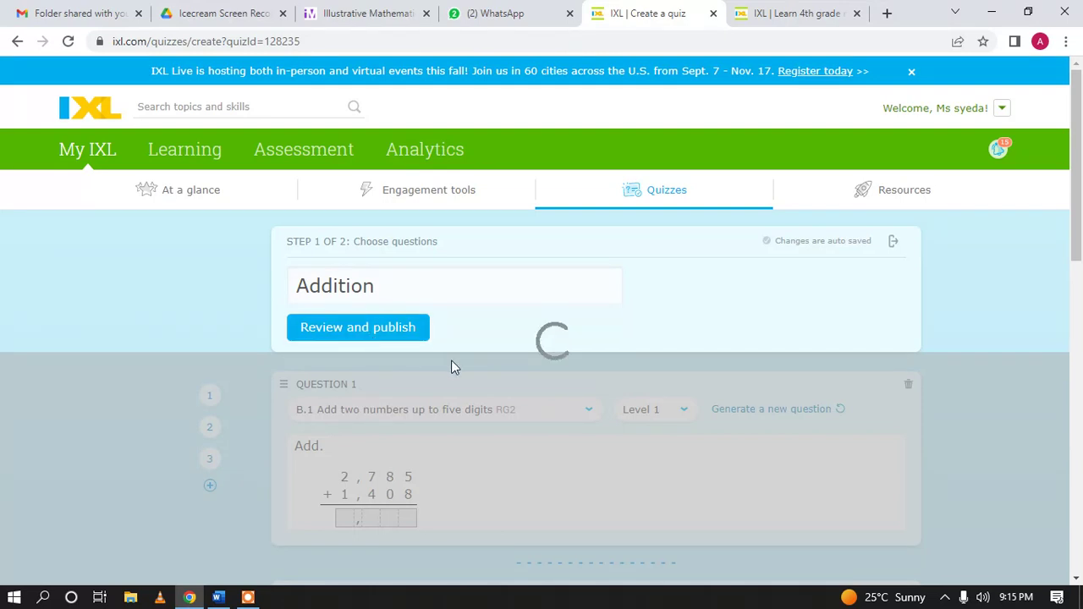
- Leave the auto-saved Addition quiz editor with Save and exit, back to Quizzes
{"action": "left_click", "coordinate": [942, 597]}
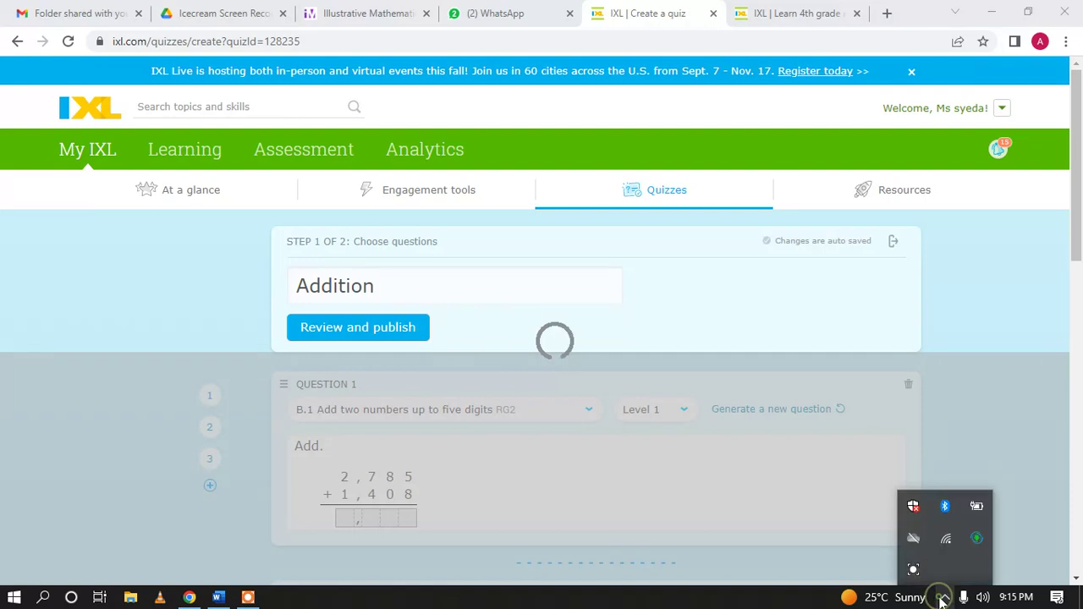
{"action": "left_click", "coordinate": [941, 597]}
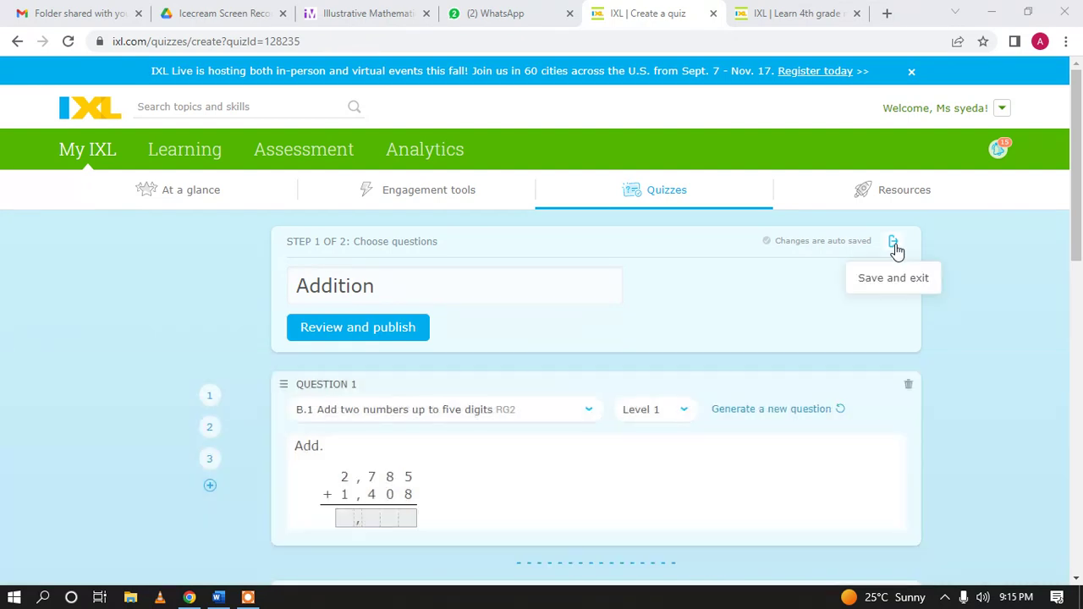
{"action": "left_click", "coordinate": [894, 245]}
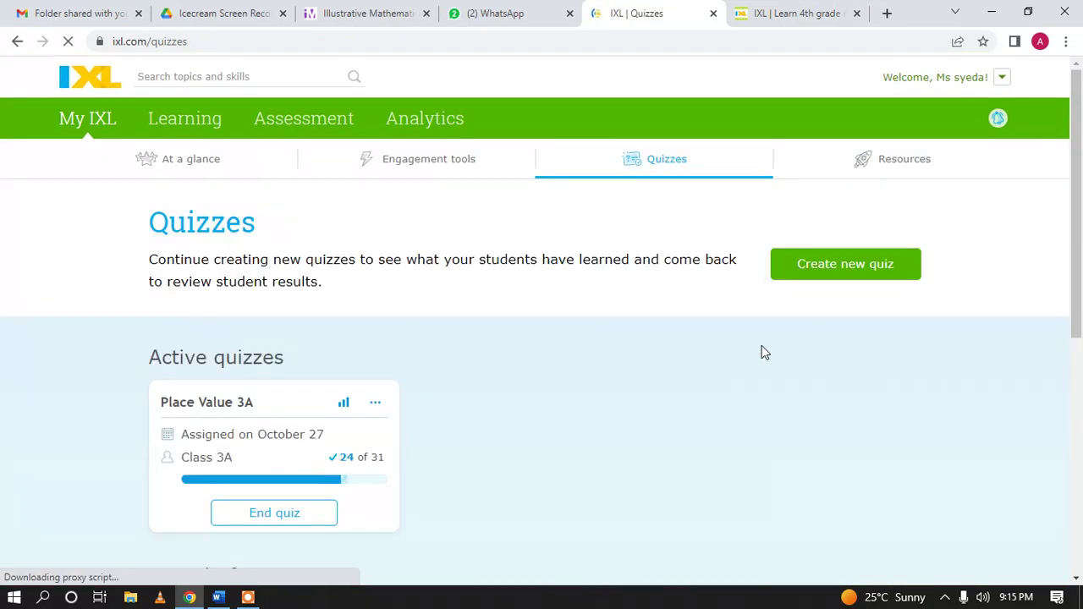
- Continue editing the 3-question Addition draft from the drafts list
{"action": "scroll", "coordinate": [761, 351], "scroll_direction": "down", "scroll_amount": 4}
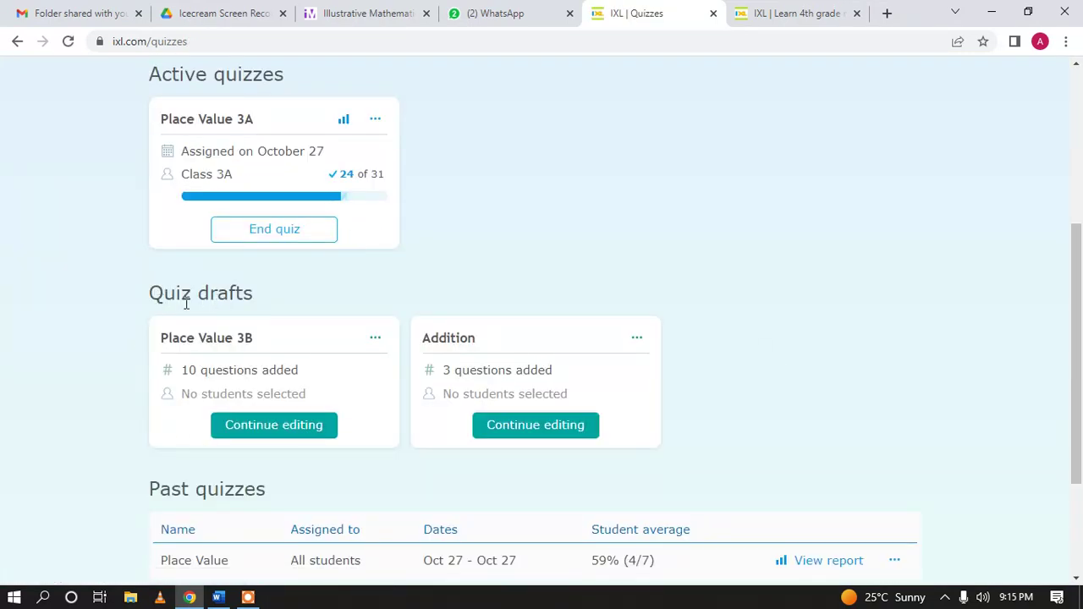
{"action": "mouse_move", "coordinate": [476, 386]}
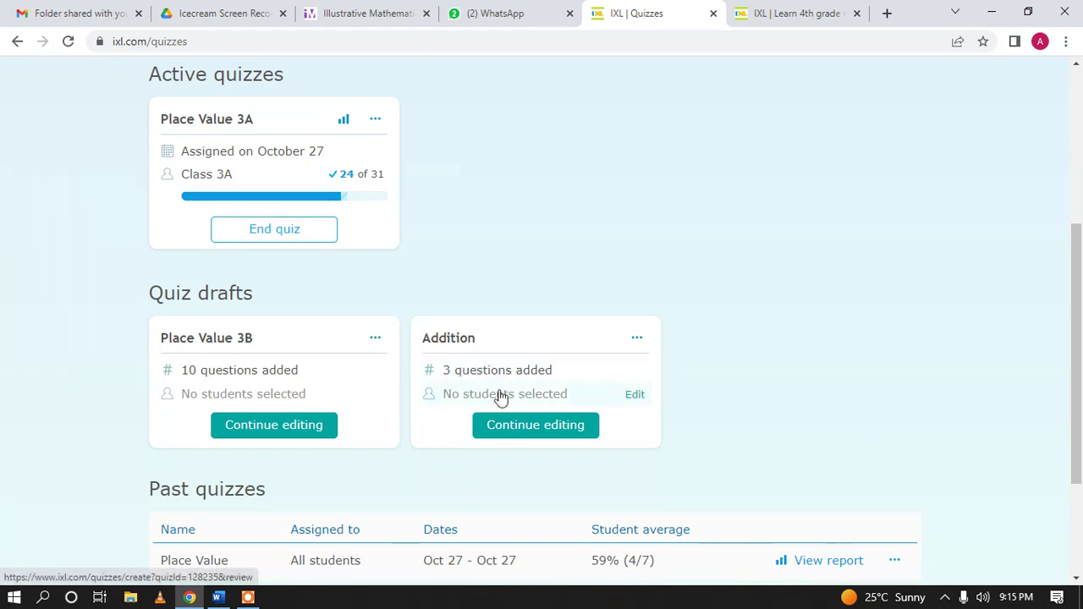
{"action": "mouse_move", "coordinate": [441, 406]}
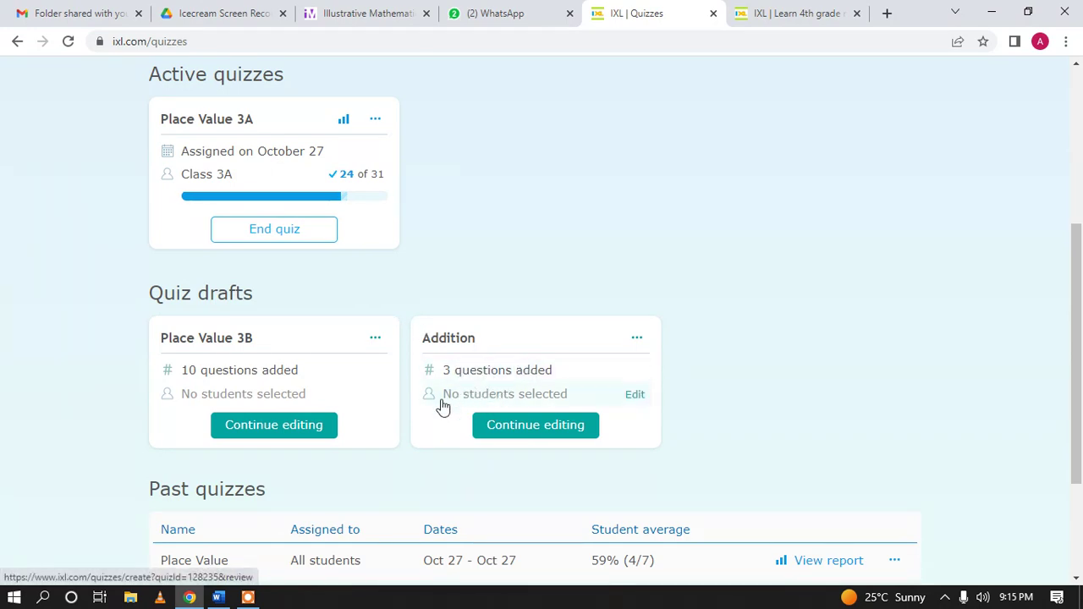
{"action": "left_click", "coordinate": [526, 431]}
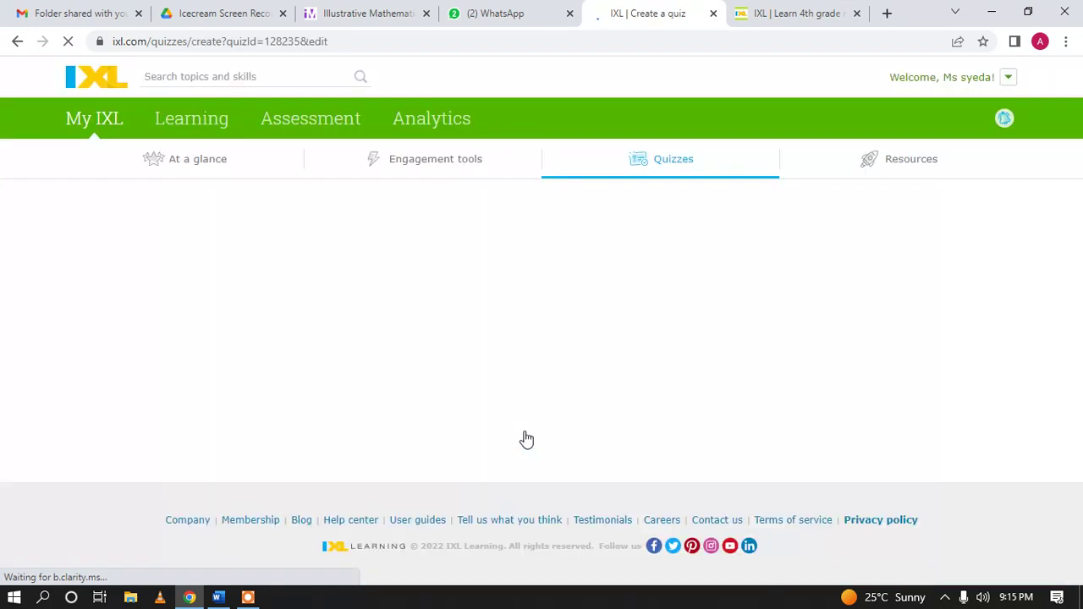
- Advance the Addition quiz to Step 2 of 2 with Review and publish
{"action": "scroll", "coordinate": [522, 437], "scroll_direction": "down", "scroll_amount": 2}
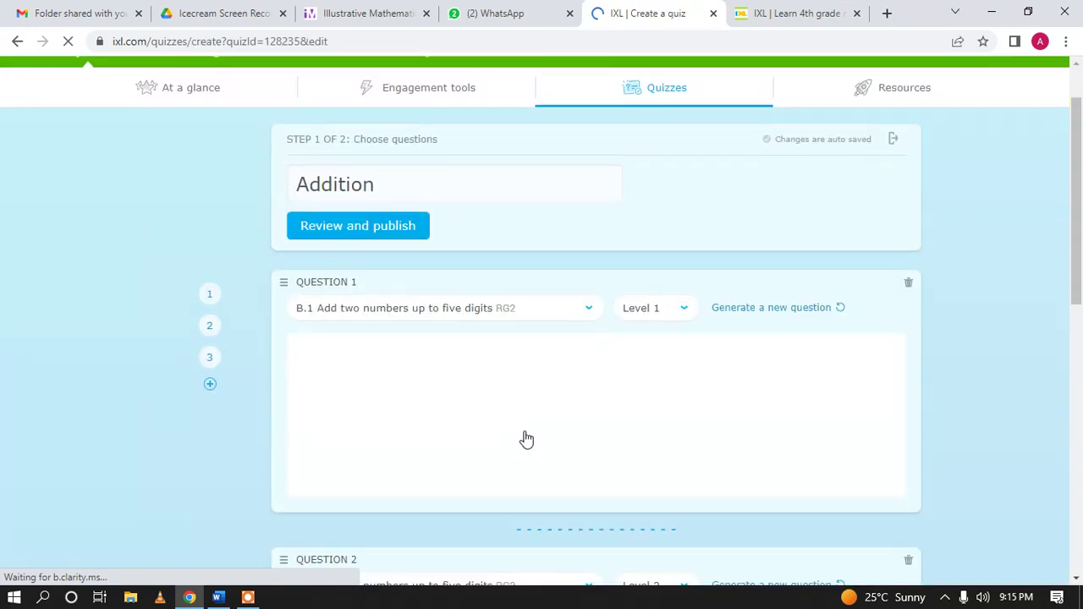
{"action": "scroll", "coordinate": [558, 381], "scroll_direction": "down", "scroll_amount": 7}
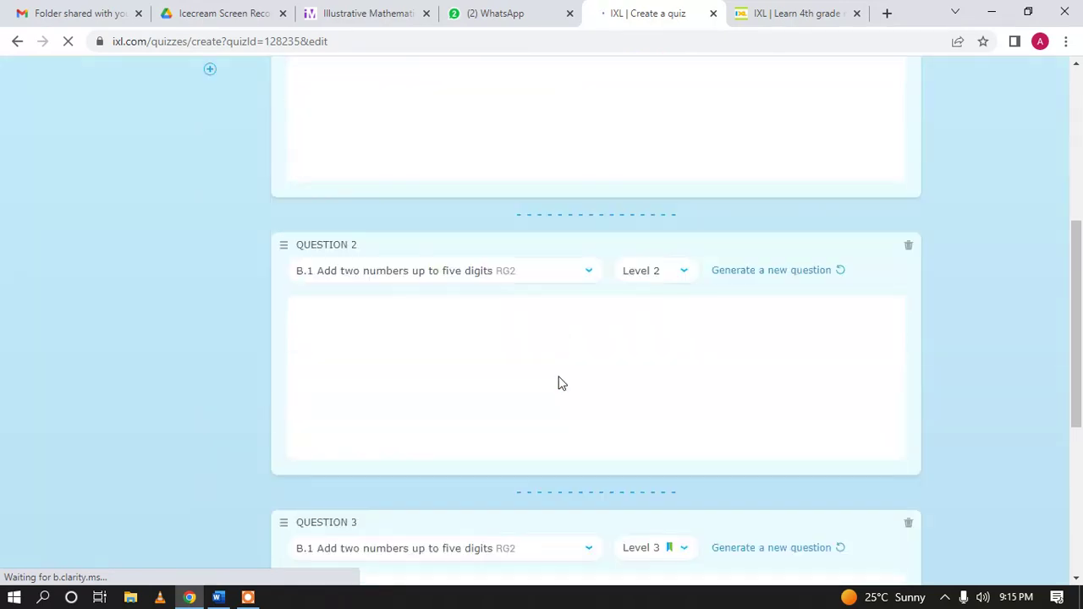
{"action": "scroll", "coordinate": [558, 383], "scroll_direction": "up", "scroll_amount": 8}
{"action": "scroll", "coordinate": [558, 383], "scroll_direction": "up", "scroll_amount": 2}
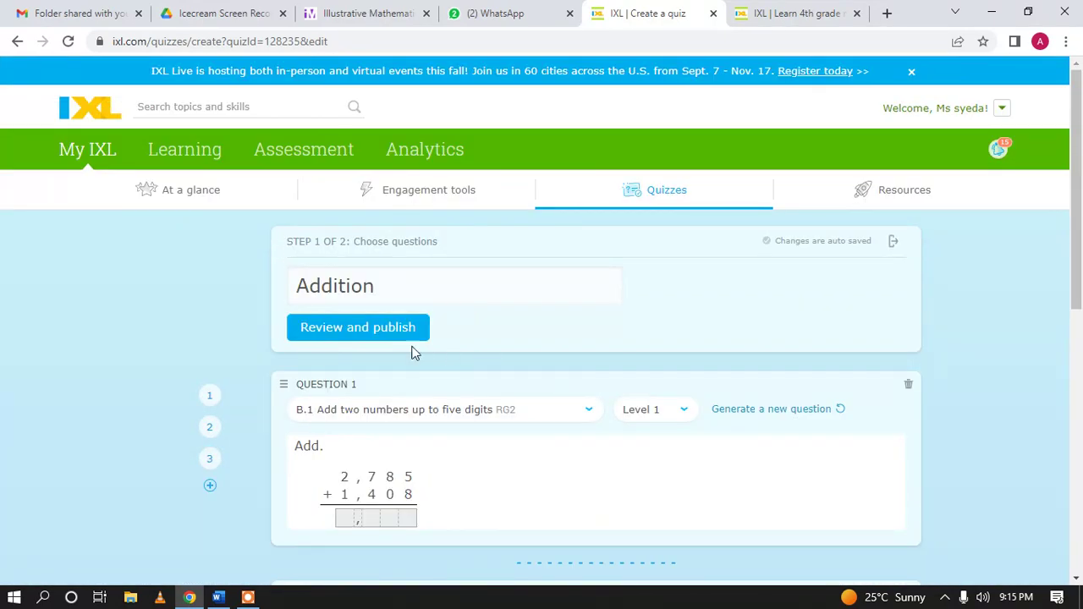
{"action": "left_click", "coordinate": [385, 333]}
{"action": "scroll", "coordinate": [266, 300], "scroll_direction": "down", "scroll_amount": 1}
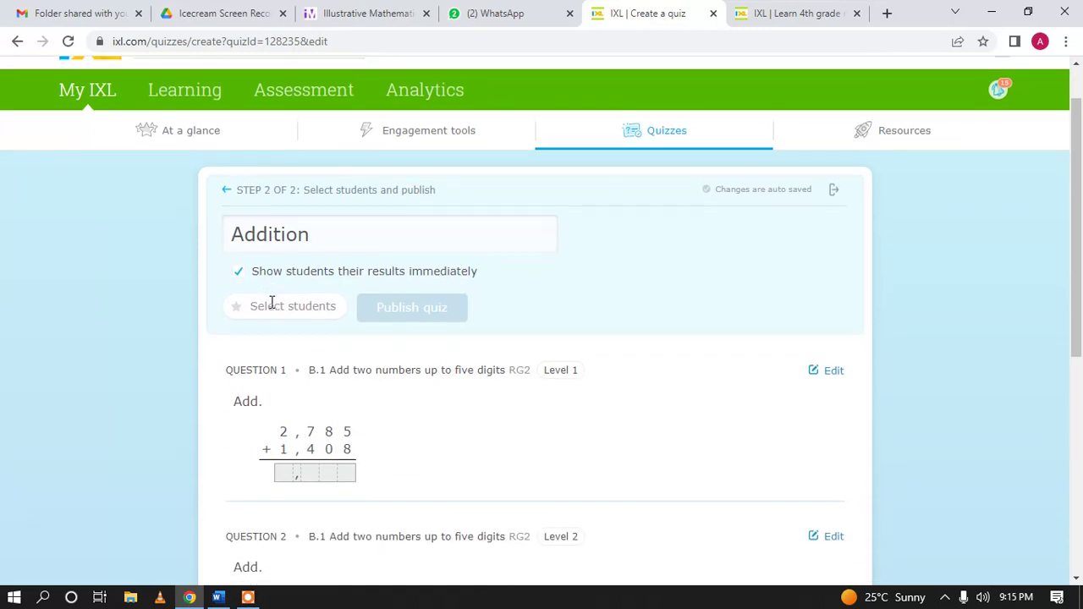
- Choose Class 3B (31 students) as the recipients of the Addition quiz
{"action": "left_click", "coordinate": [252, 288]}
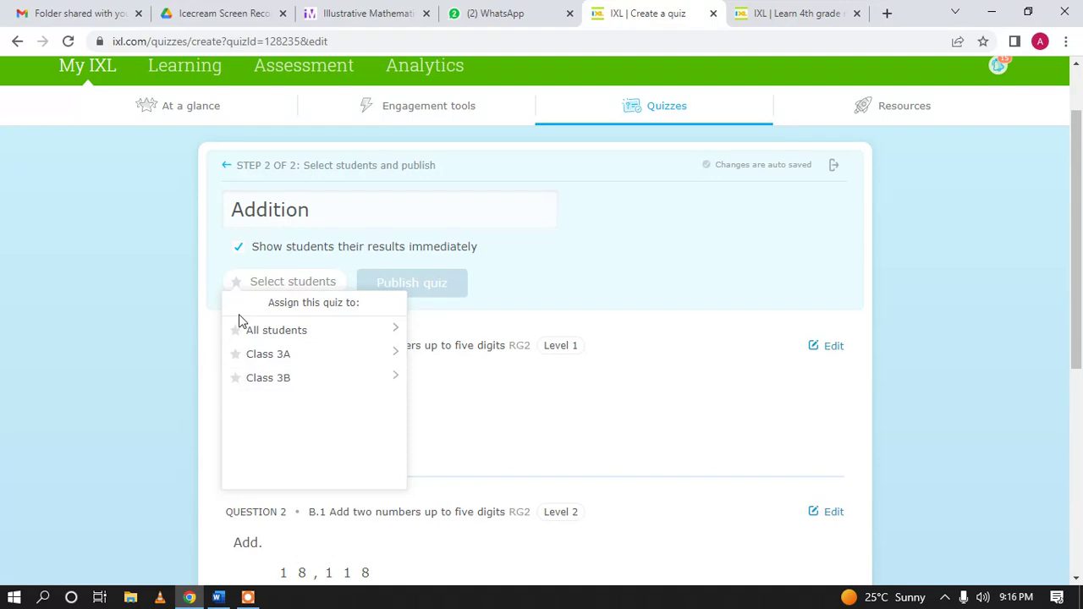
{"action": "left_click", "coordinate": [237, 380]}
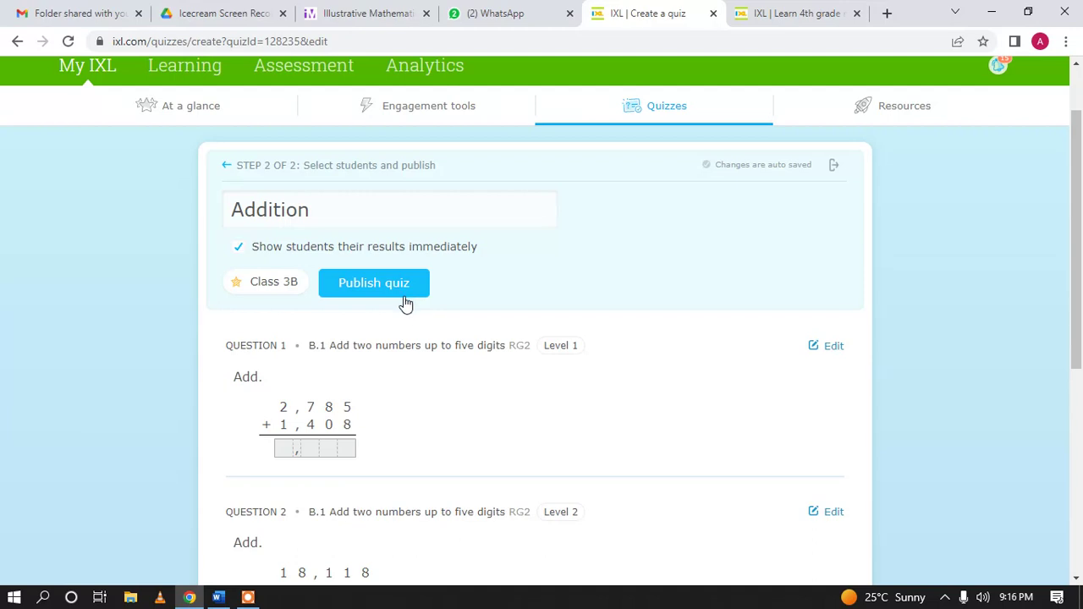
{"action": "mouse_move", "coordinate": [265, 254]}
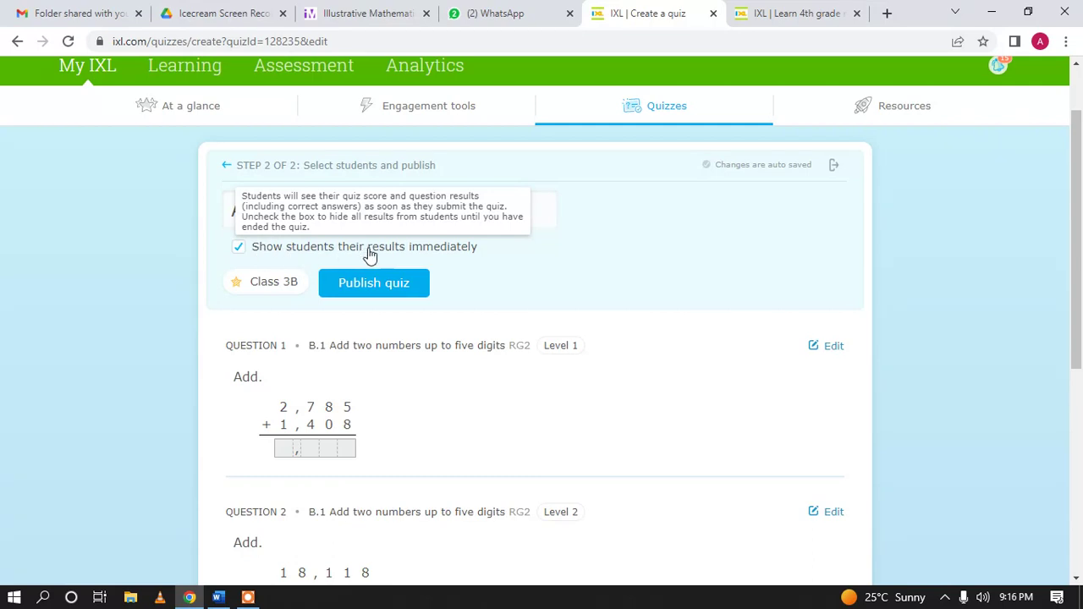
{"action": "left_click", "coordinate": [240, 248]}
{"action": "left_click", "coordinate": [241, 250]}
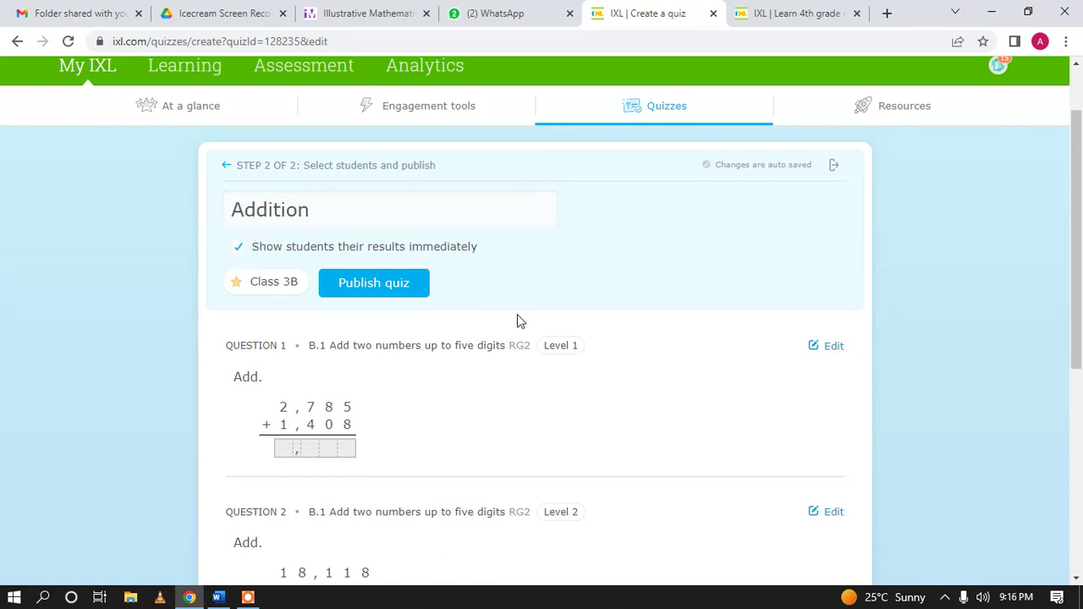
{"action": "scroll", "coordinate": [518, 316], "scroll_direction": "up", "scroll_amount": 1}
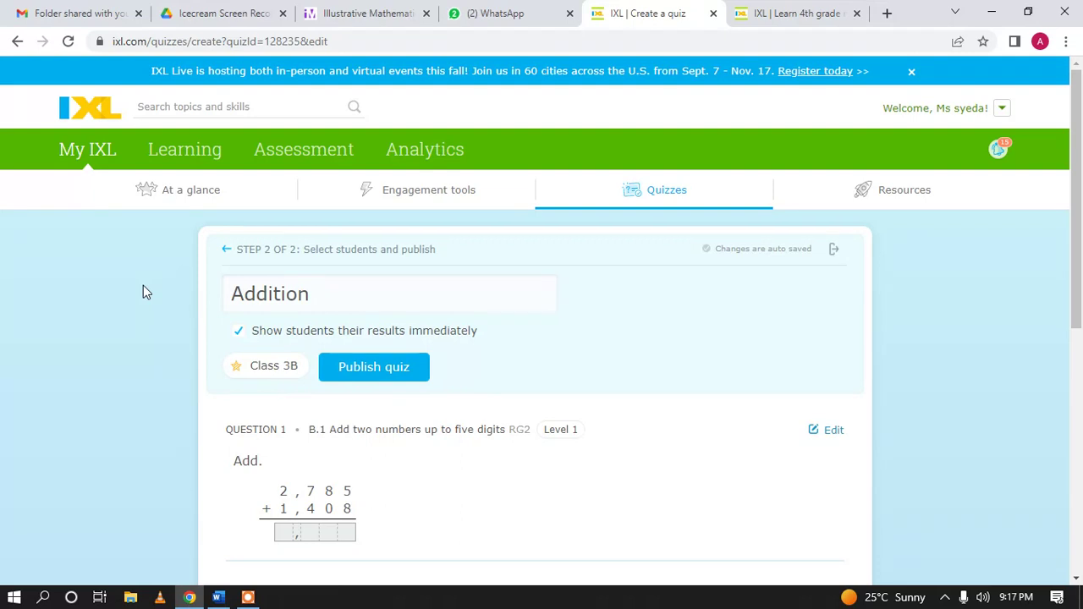
- Open the Place Value 3A Quiz Analysis report from the Quizzes tab
{"action": "mouse_move", "coordinate": [942, 194]}
{"action": "left_click", "coordinate": [625, 194]}
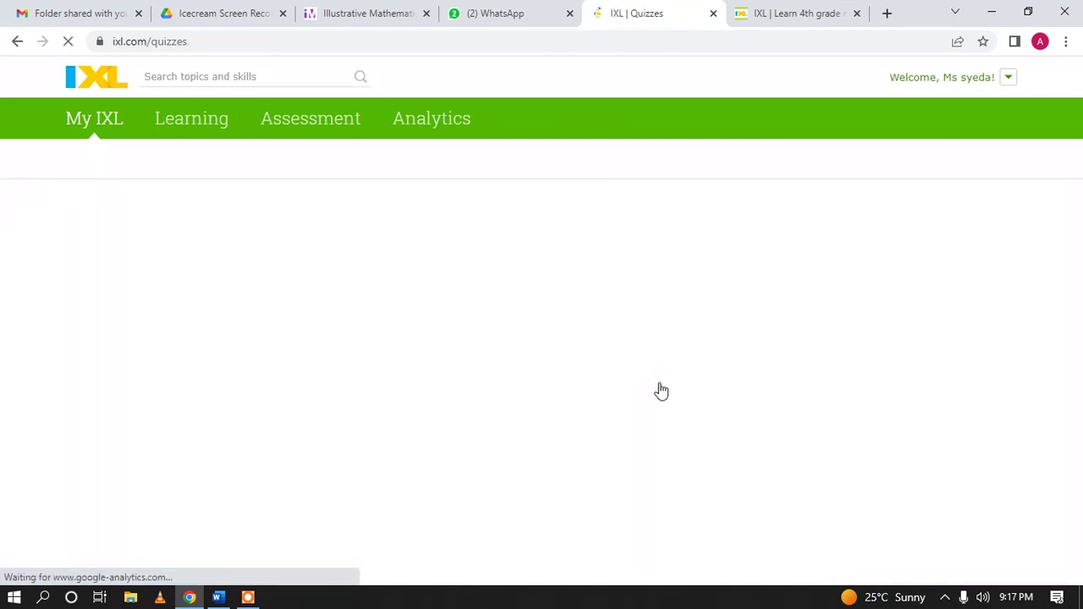
{"action": "scroll", "coordinate": [659, 383], "scroll_direction": "down", "scroll_amount": 2}
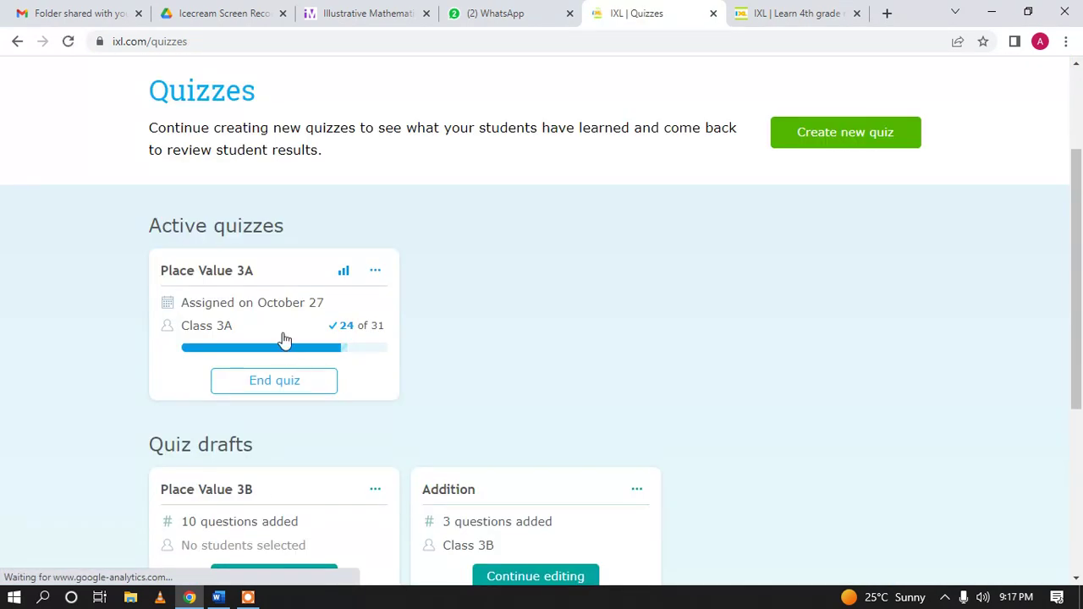
{"action": "left_click", "coordinate": [344, 275]}
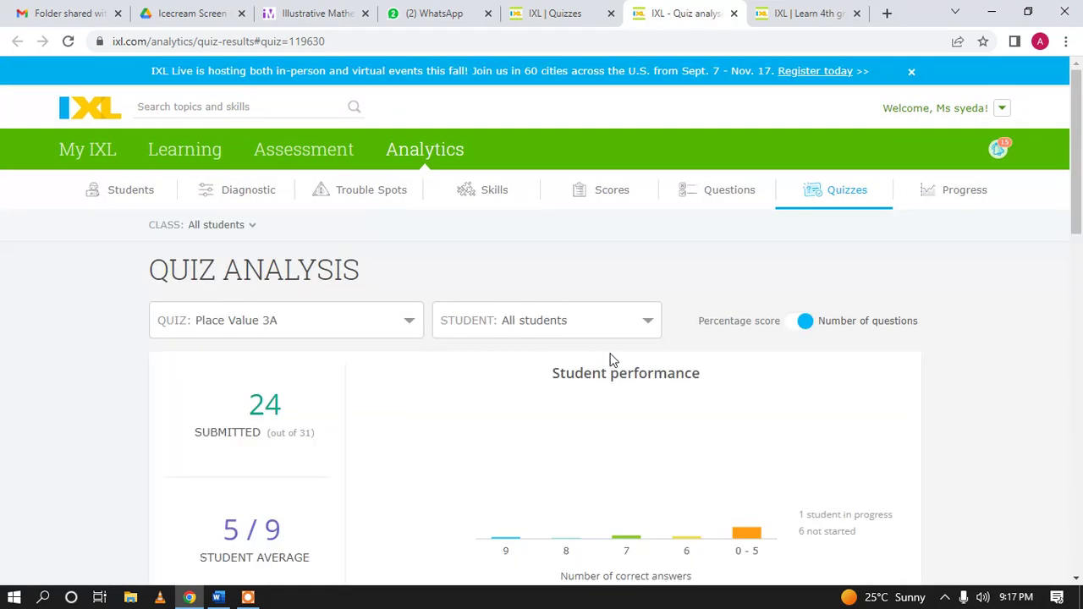
{"action": "scroll", "coordinate": [610, 352], "scroll_direction": "down", "scroll_amount": 3}
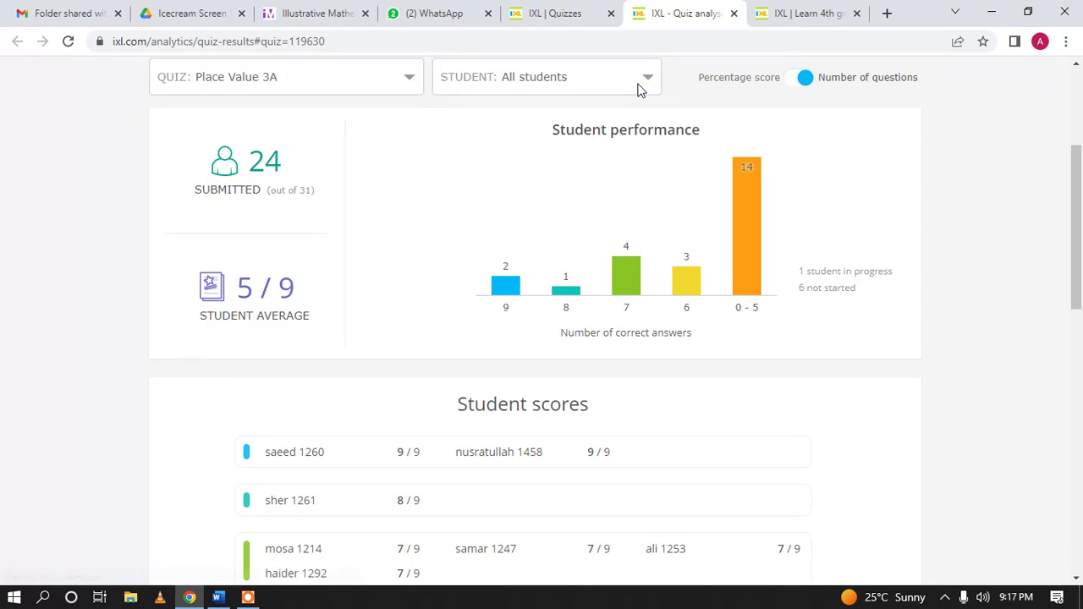
{"action": "left_click", "coordinate": [638, 85]}
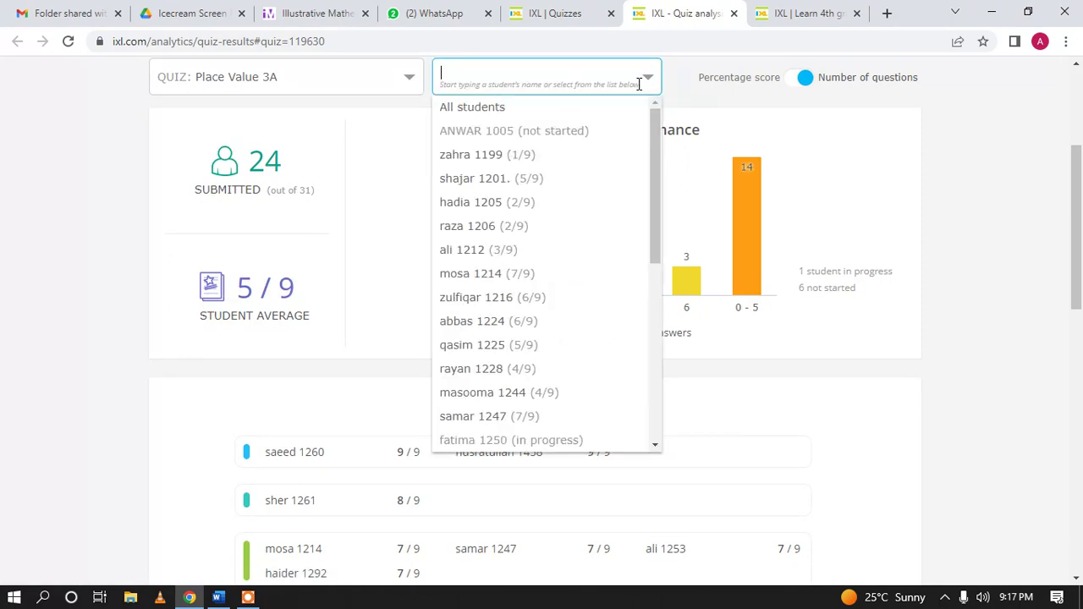
{"action": "left_click", "coordinate": [414, 84]}
{"action": "left_click", "coordinate": [414, 80]}
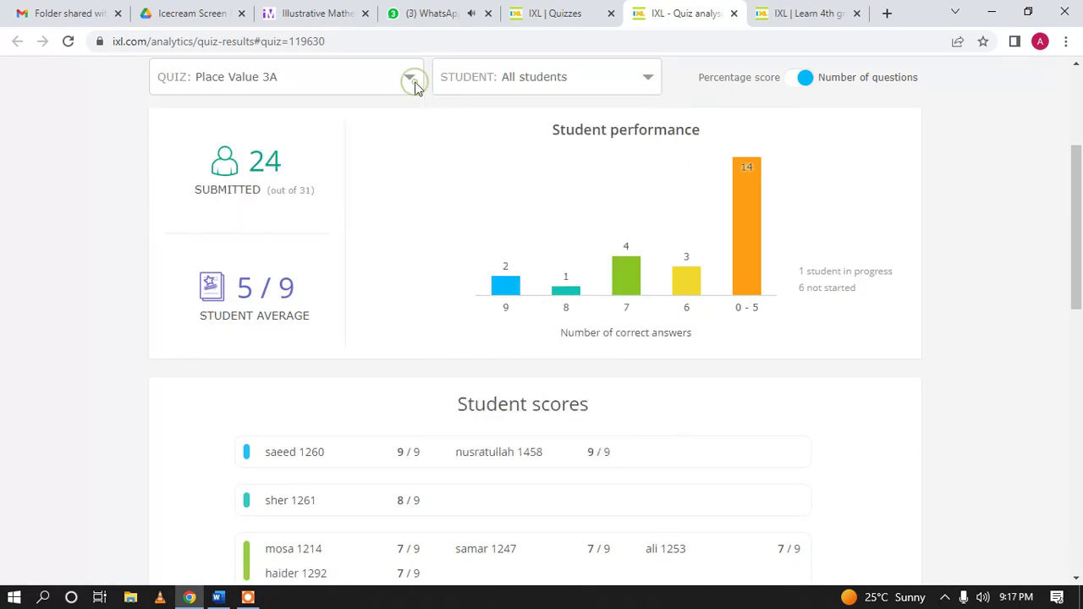
{"action": "scroll", "coordinate": [592, 358], "scroll_direction": "down", "scroll_amount": 1}
{"action": "scroll", "coordinate": [455, 406], "scroll_direction": "up", "scroll_amount": 2}
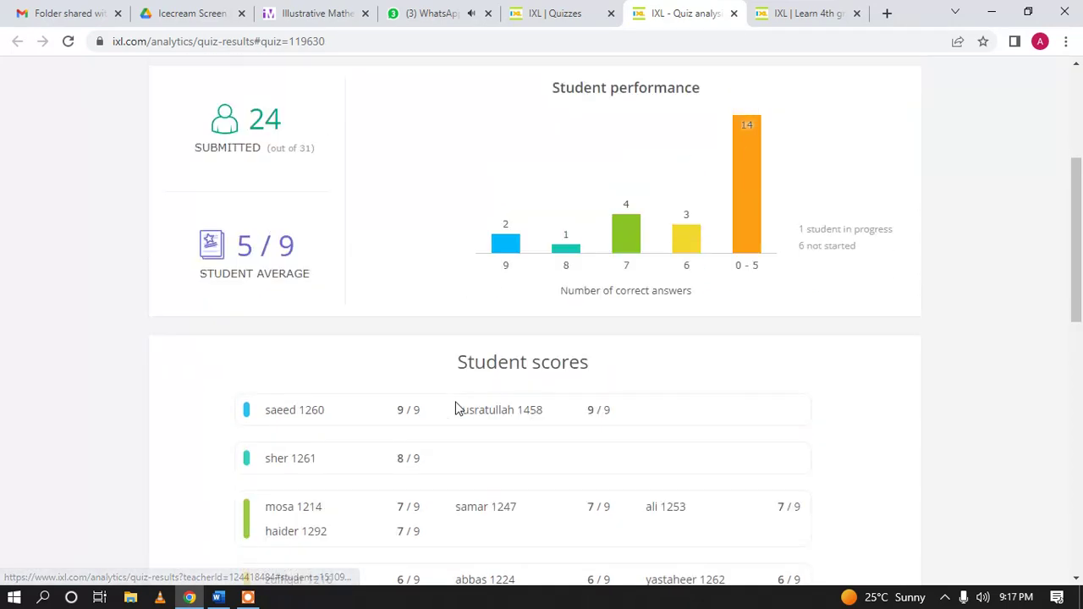
{"action": "scroll", "coordinate": [489, 346], "scroll_direction": "down", "scroll_amount": 4}
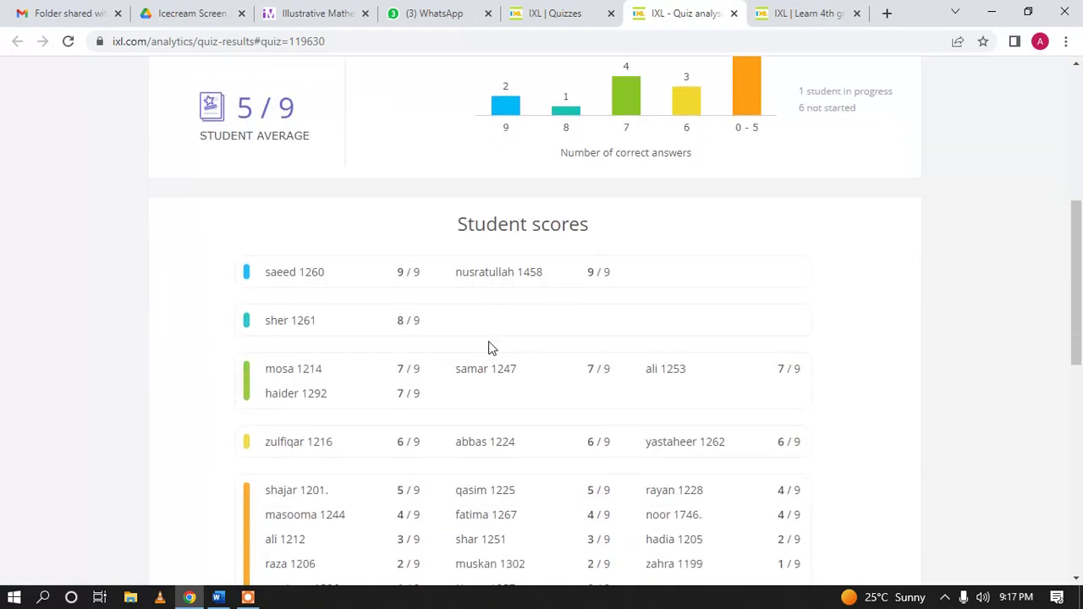
{"action": "scroll", "coordinate": [489, 346], "scroll_direction": "down", "scroll_amount": 7}
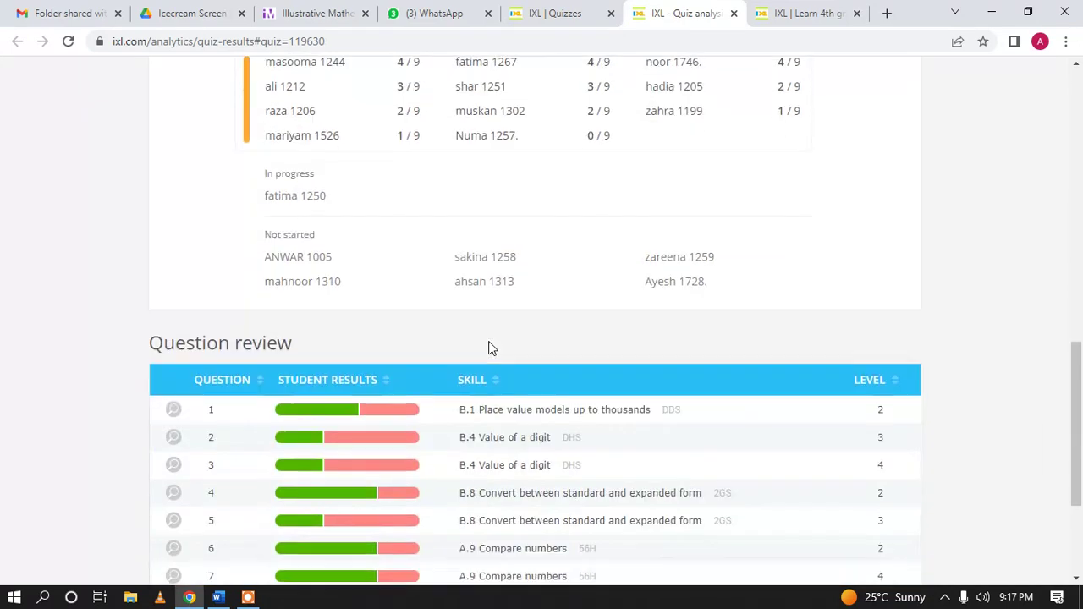
{"action": "left_click", "coordinate": [369, 206]}
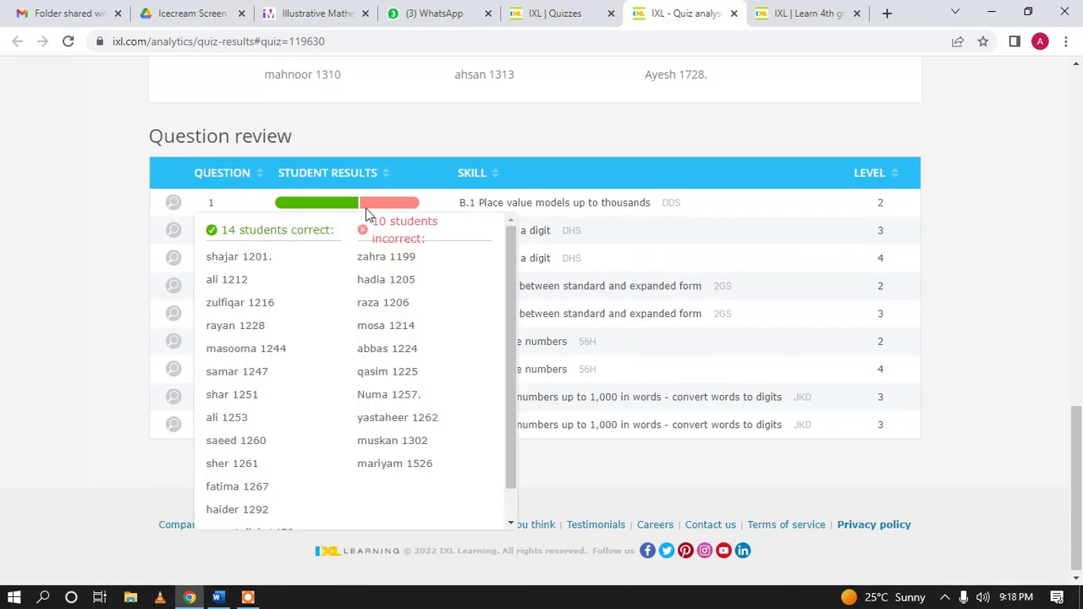
{"action": "scroll", "coordinate": [563, 415], "scroll_direction": "up", "scroll_amount": 2}
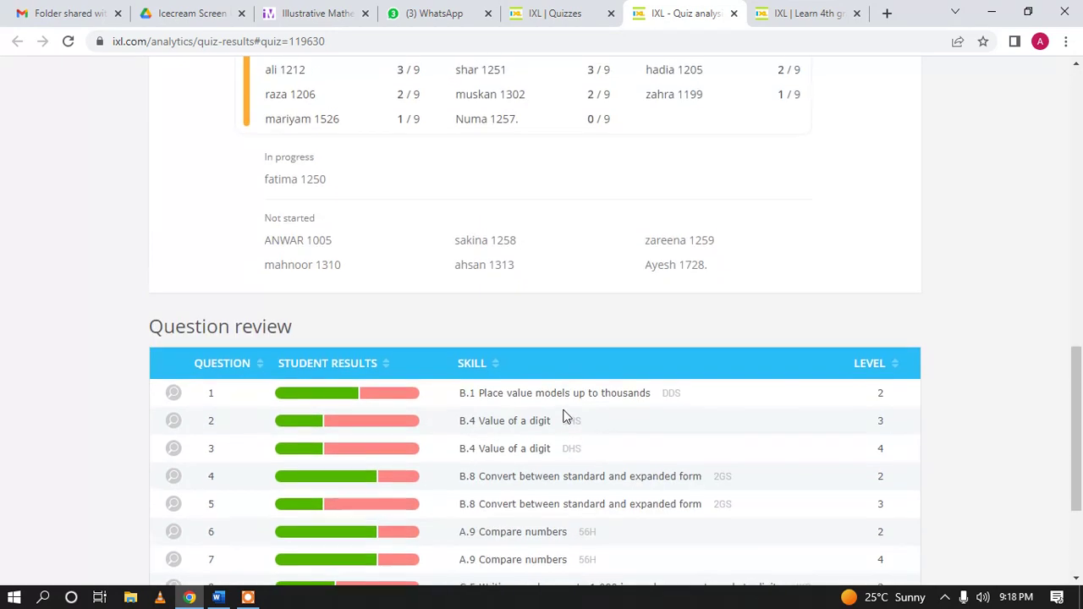
{"action": "scroll", "coordinate": [565, 416], "scroll_direction": "up", "scroll_amount": 10}
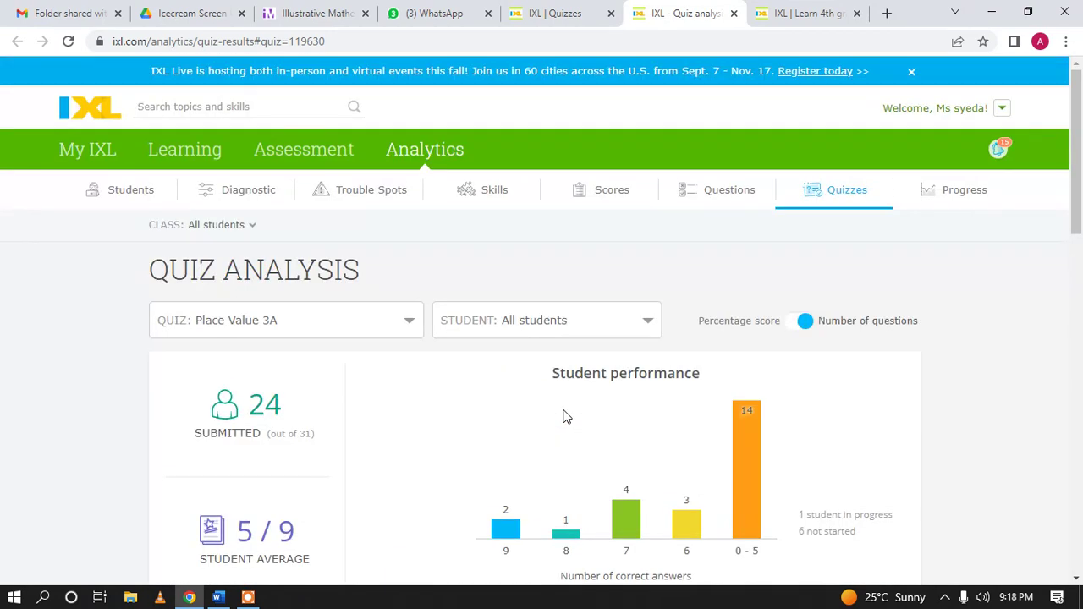